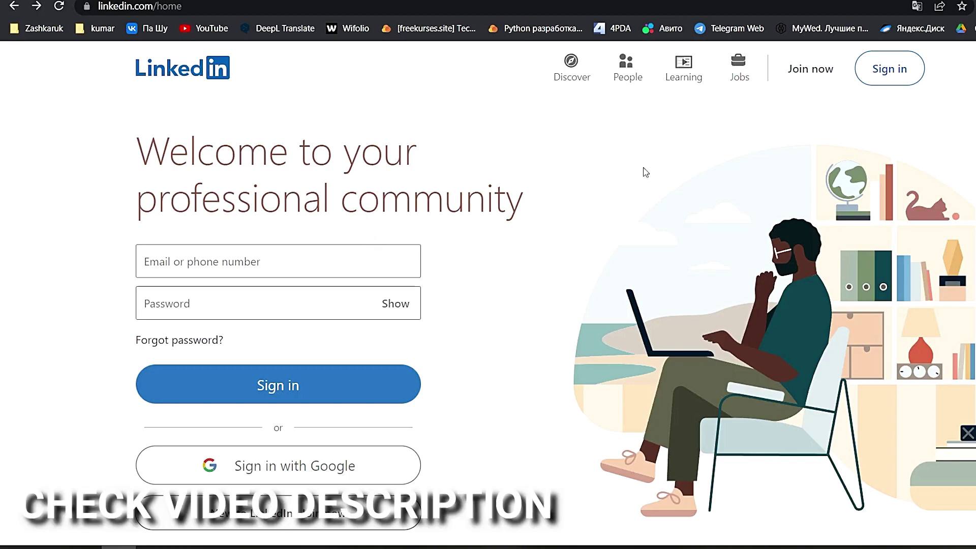
pyautogui.click(831, 75)
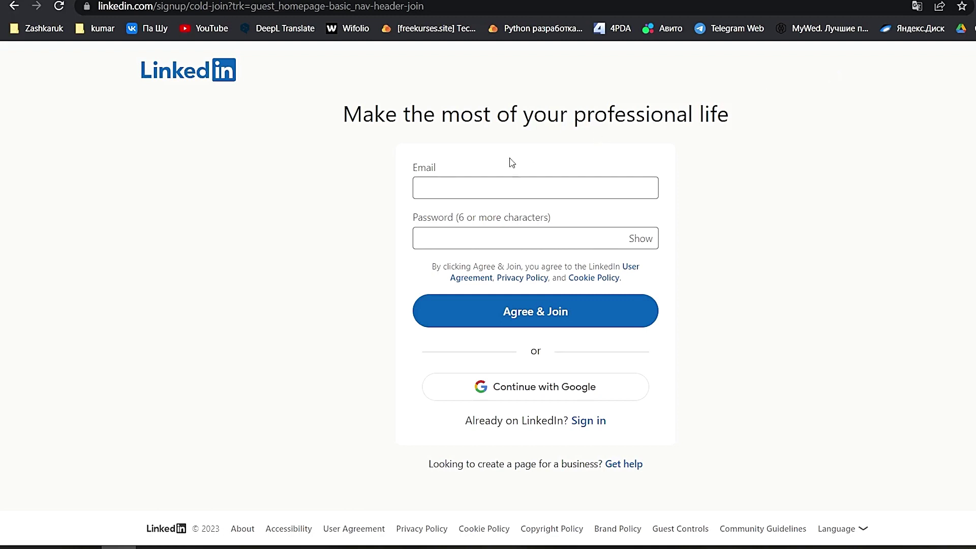
pyautogui.click(482, 184)
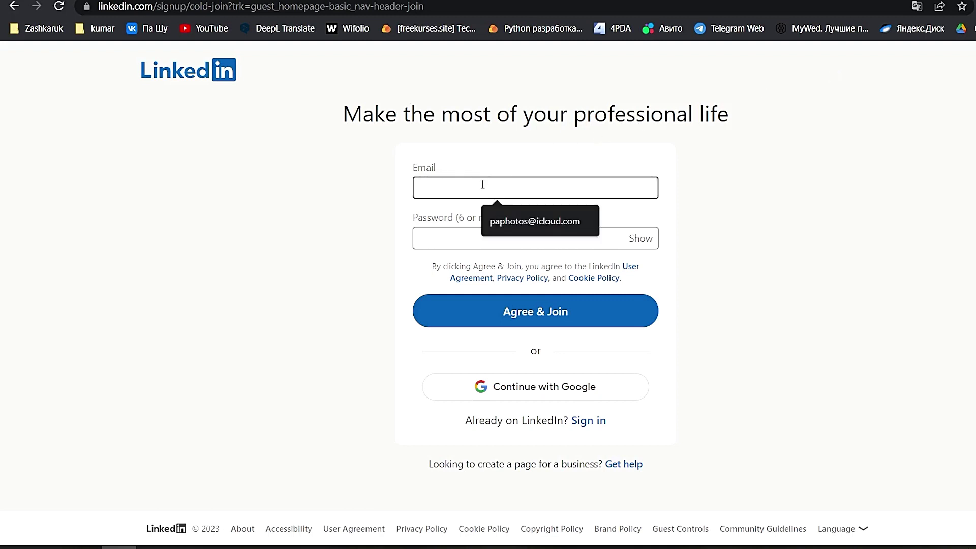
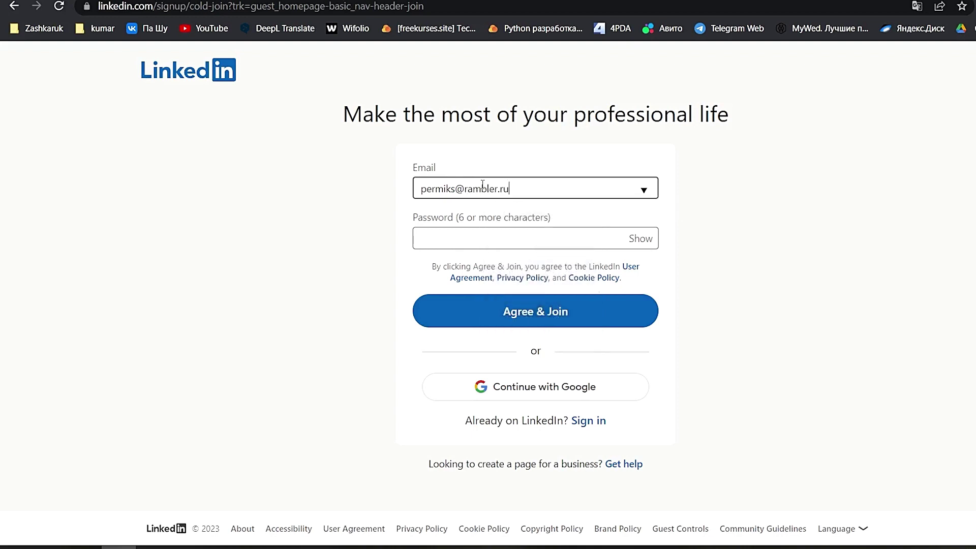
pyautogui.press('Tab')
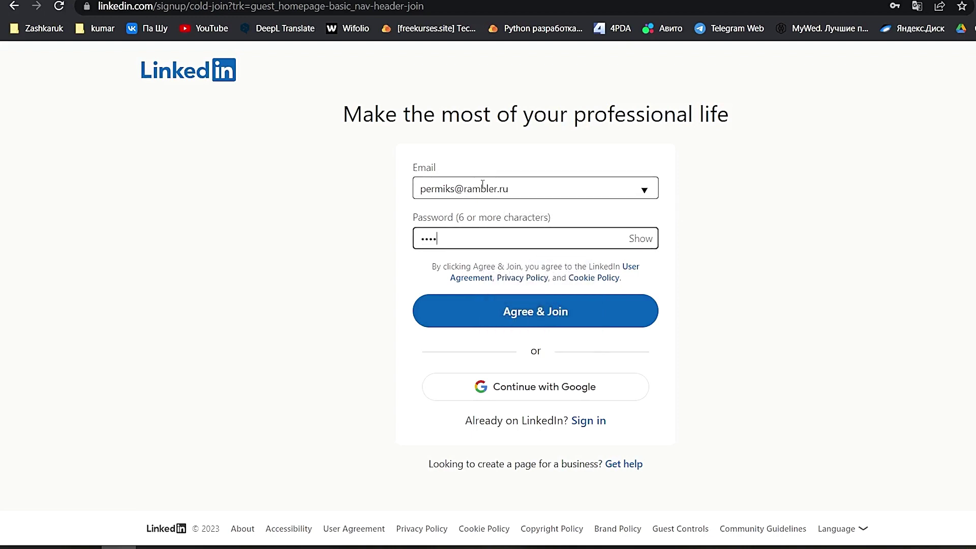
pyautogui.click(562, 313)
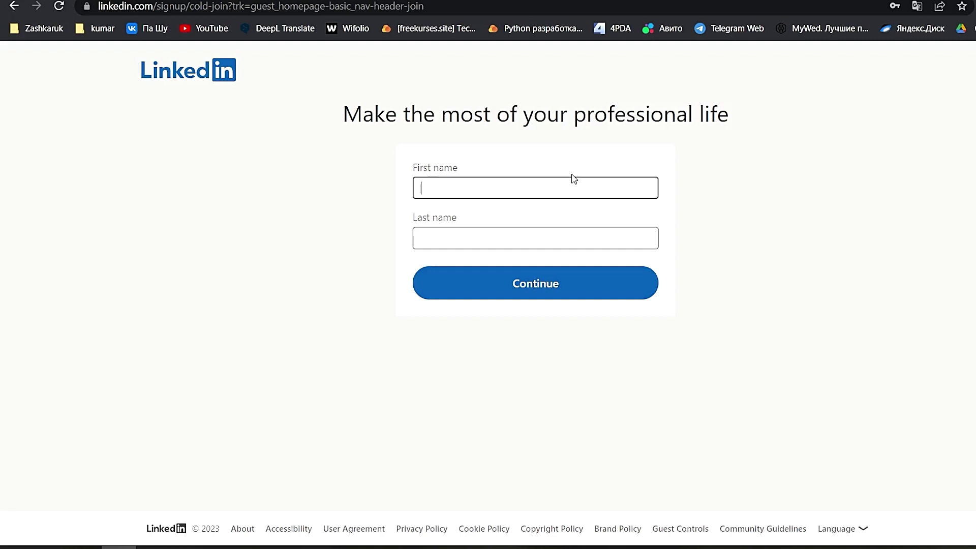
pyautogui.press('Tab')
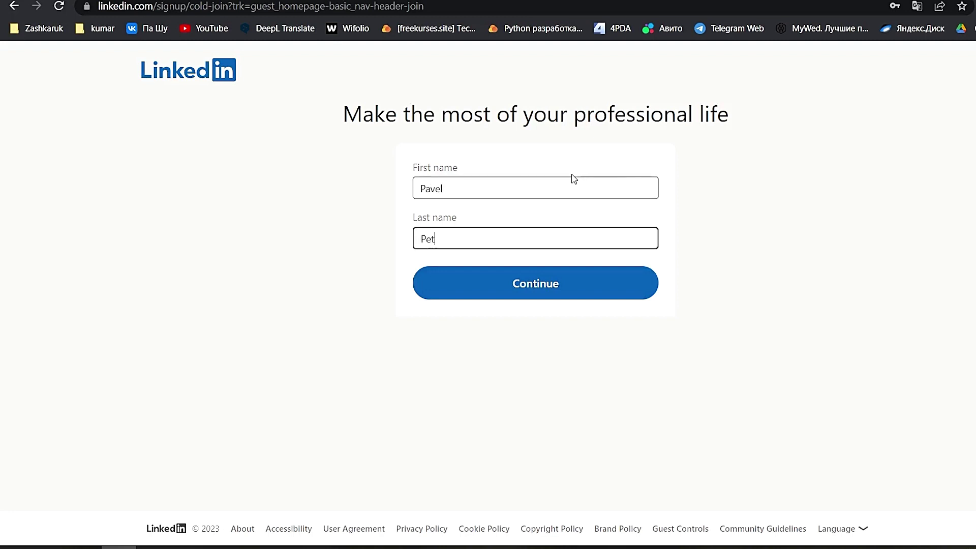
pyautogui.write('uk')
pyautogui.click(588, 293)
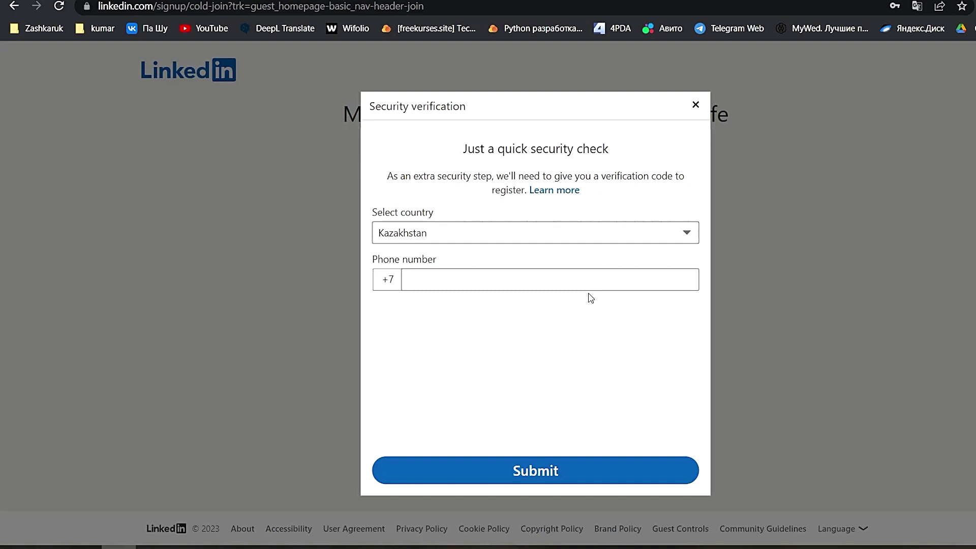
pyautogui.click(522, 235)
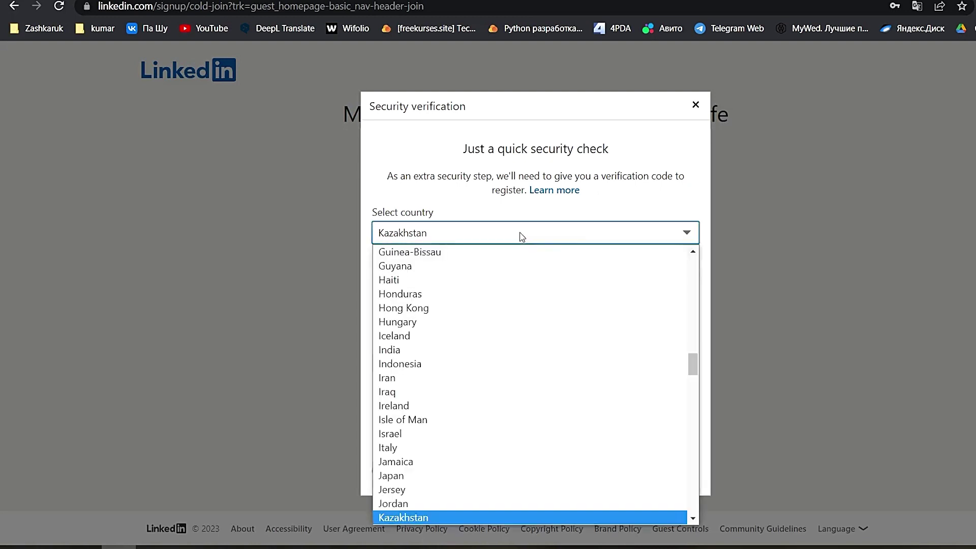
pyautogui.moveTo(693, 363); pyautogui.dragTo(690, 460)
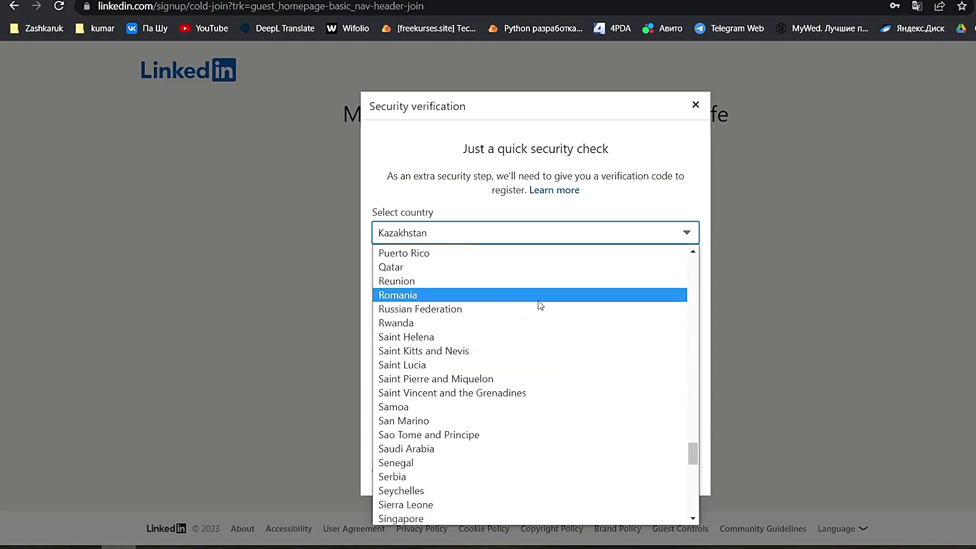
pyautogui.click(533, 309)
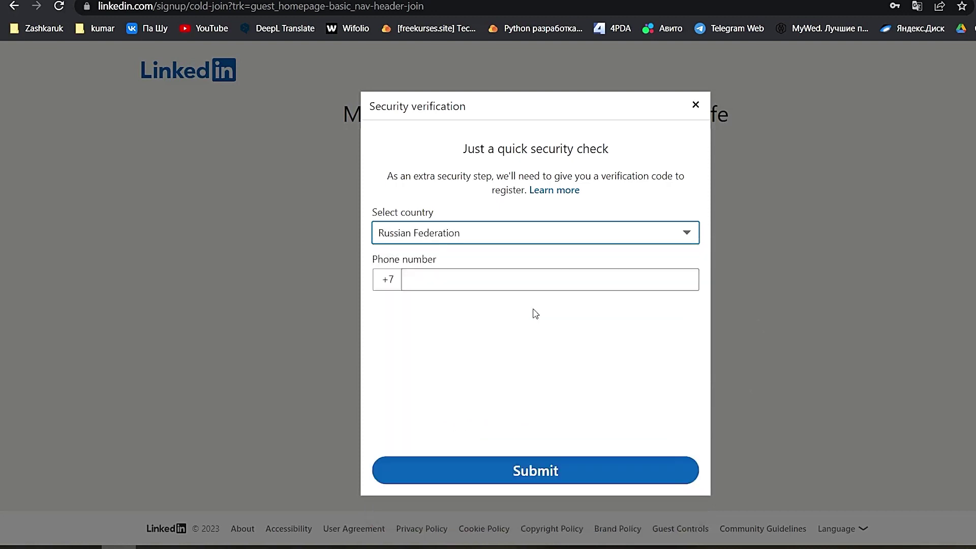
pyautogui.click(476, 281)
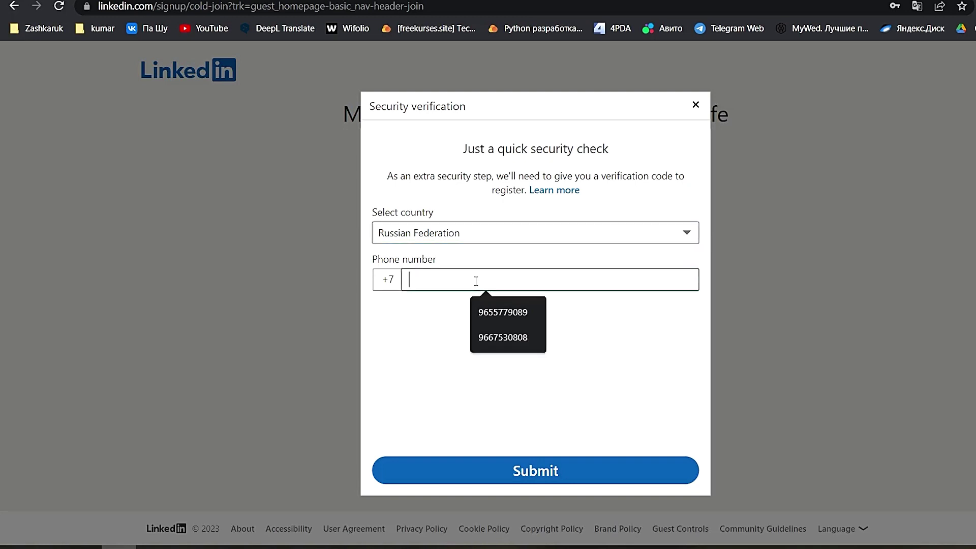
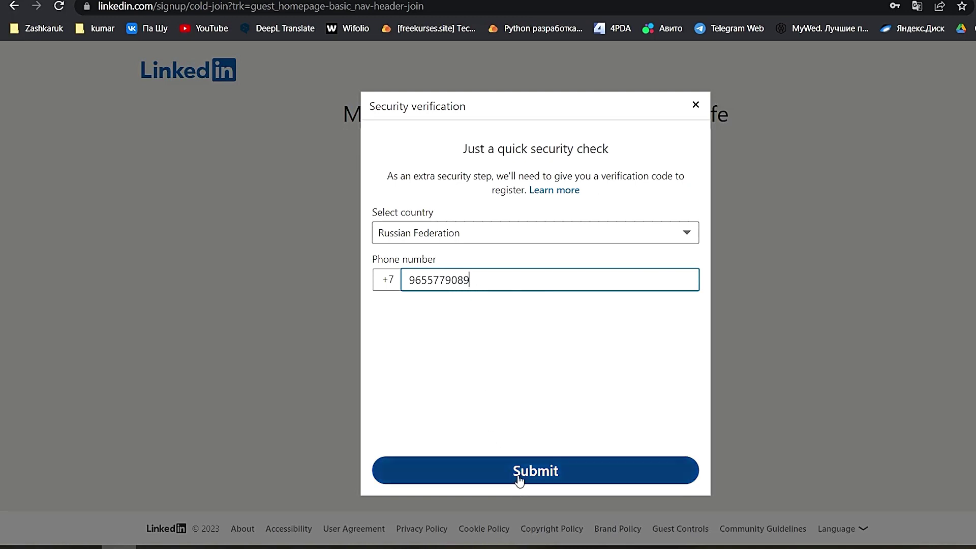
pyautogui.click(519, 475)
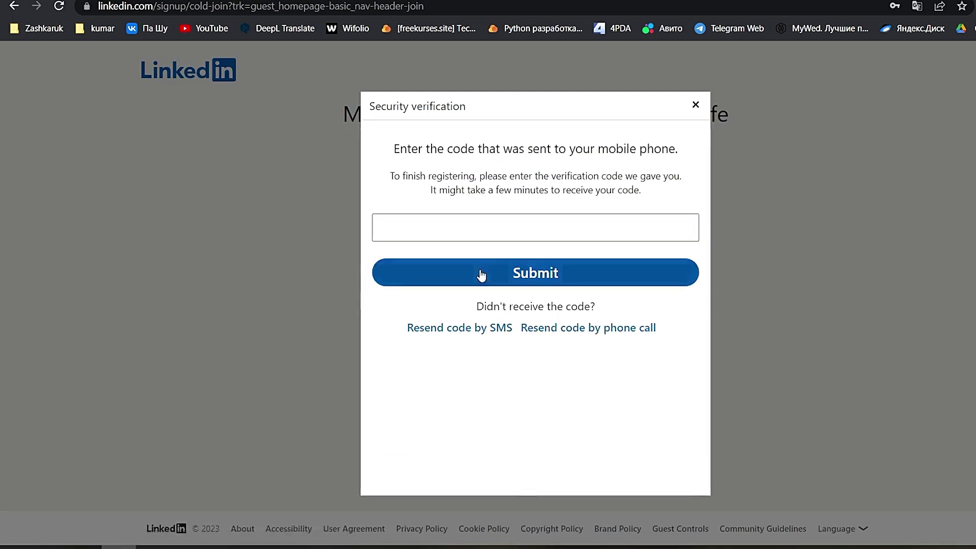
pyautogui.click(479, 228)
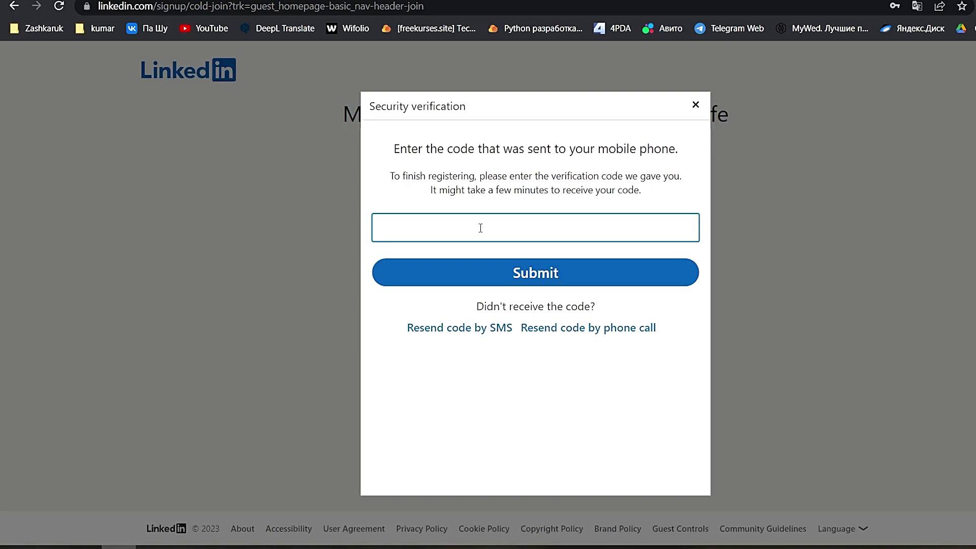
pyautogui.click(510, 273)
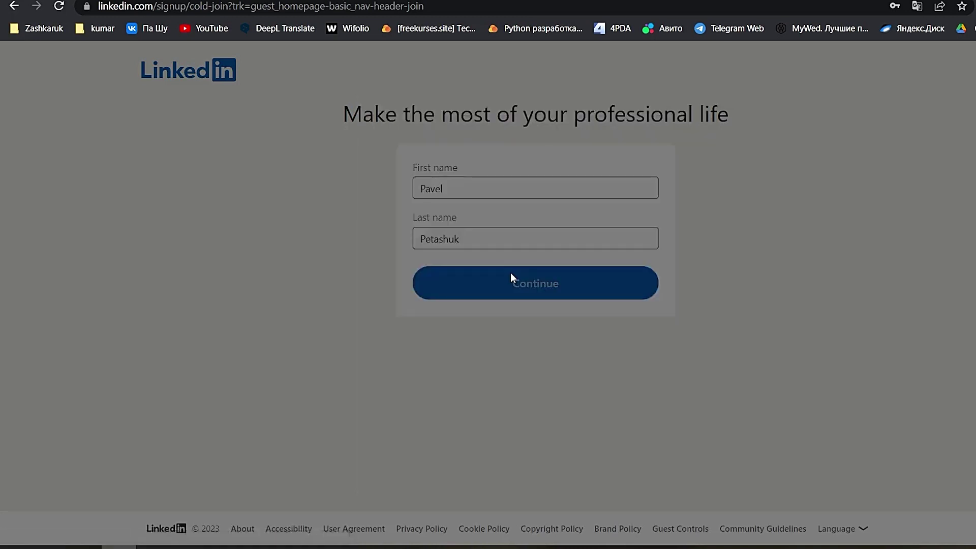
# Change the location from Kazakhstan to Russia with postal code 614000 in Perm.
pyautogui.click(510, 272)
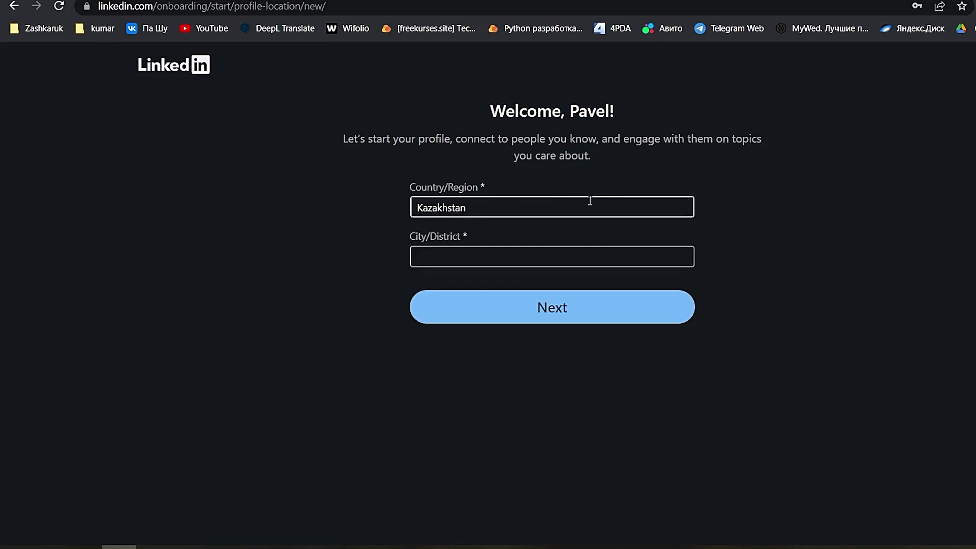
pyautogui.click(507, 205)
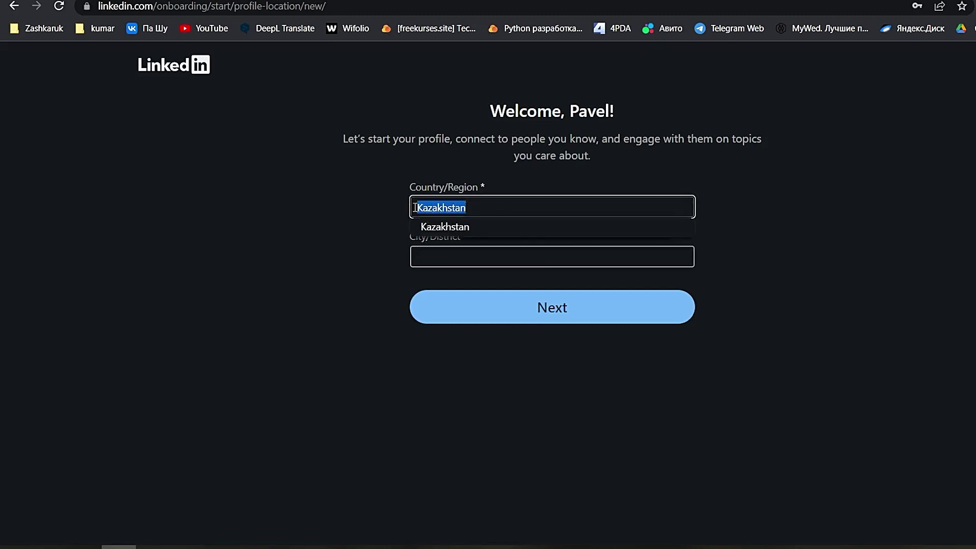
pyautogui.write('R')
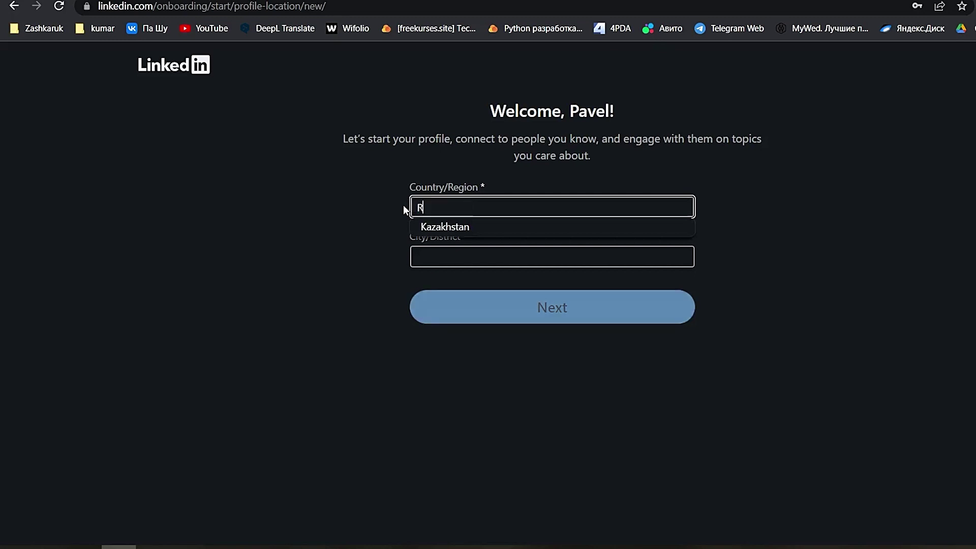
pyautogui.write('u')
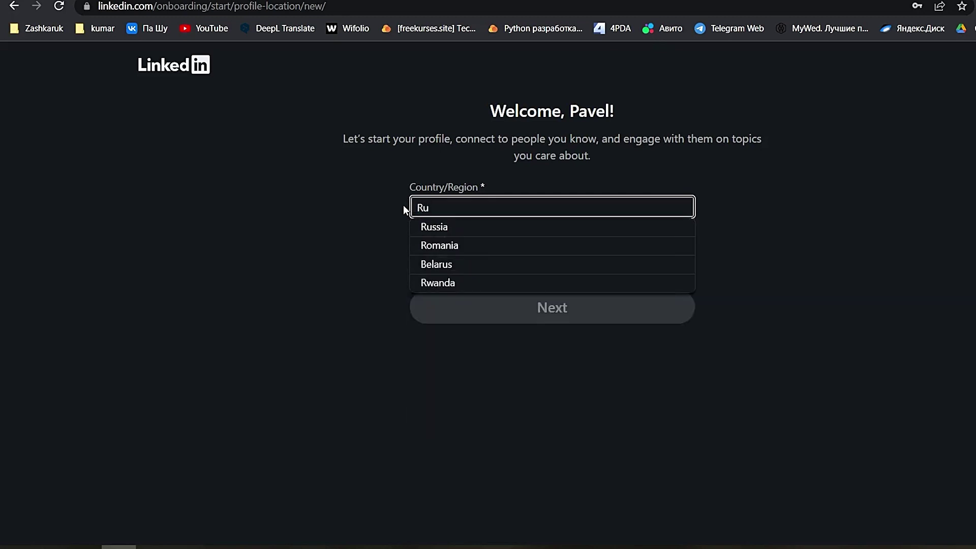
pyautogui.click(428, 227)
pyautogui.click(470, 260)
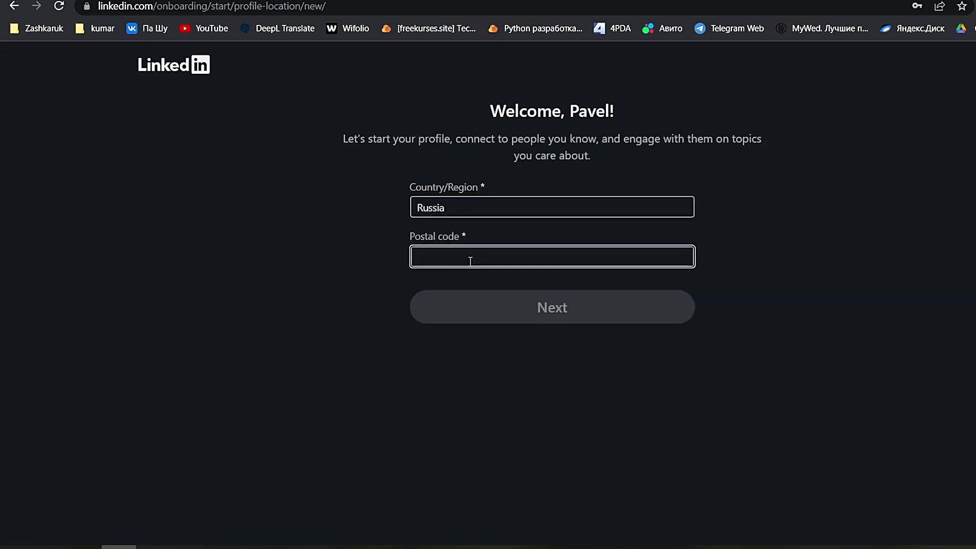
pyautogui.write('614000')
pyautogui.click(573, 325)
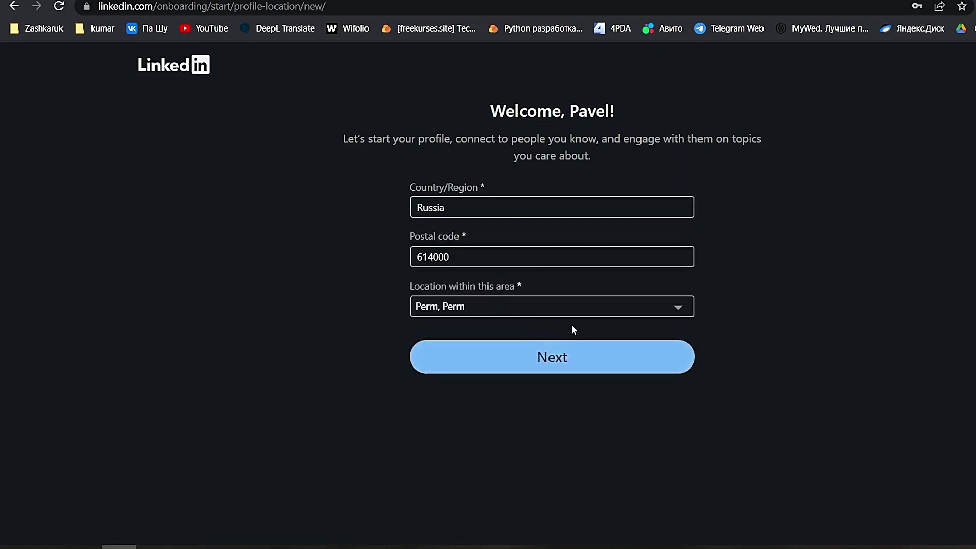
pyautogui.click(559, 364)
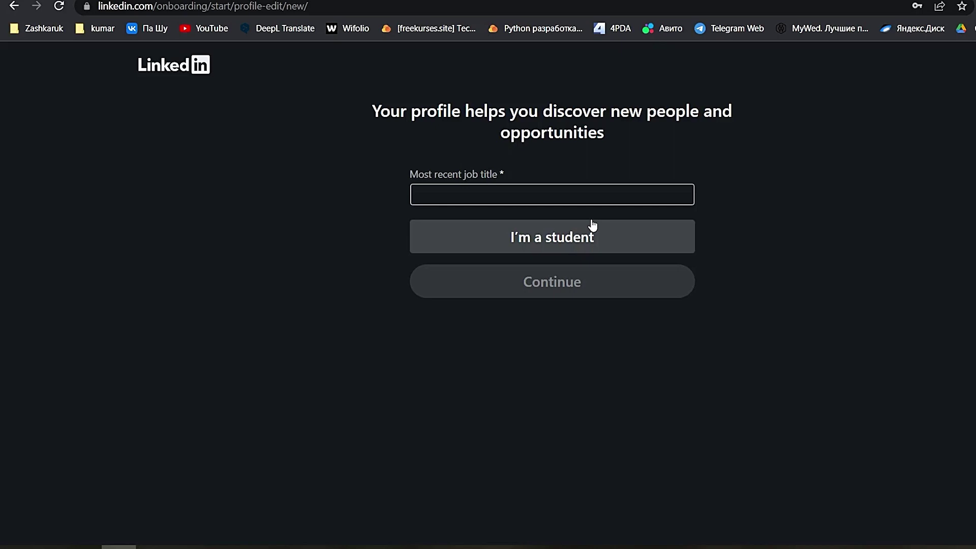
# Set job title Seller, employment type Full-time and most recent company Ehrmann, then continue.
pyautogui.click(576, 200)
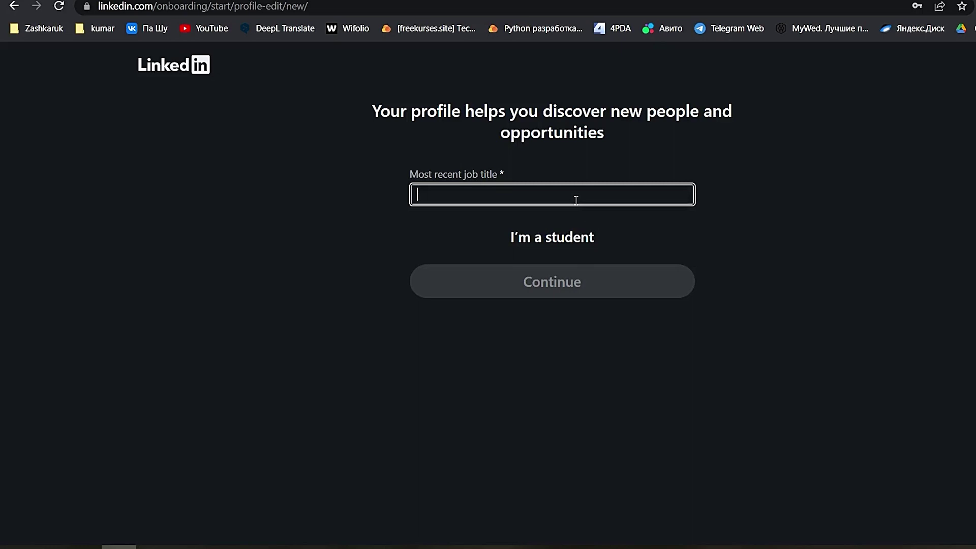
pyautogui.write('Re')
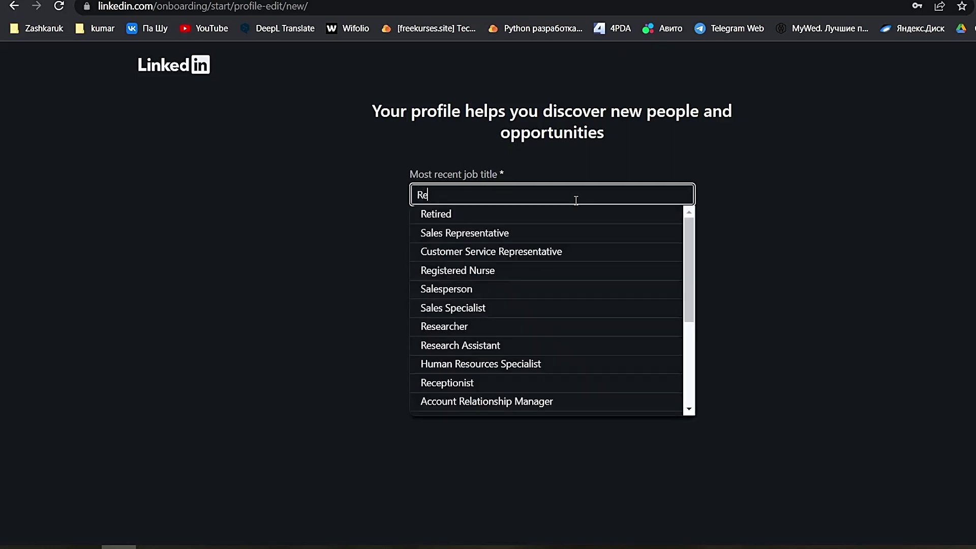
pyautogui.write('s')
pyautogui.write('e')
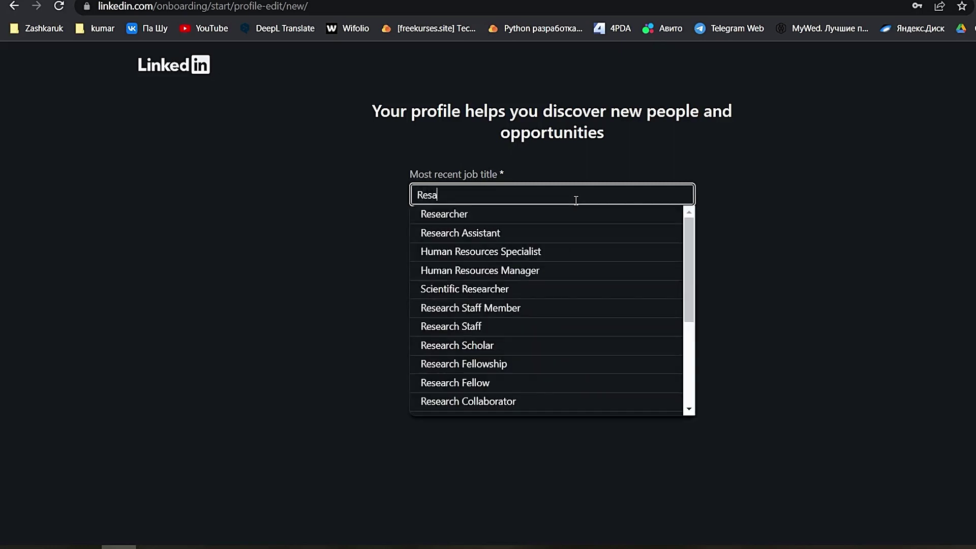
pyautogui.write('ller')
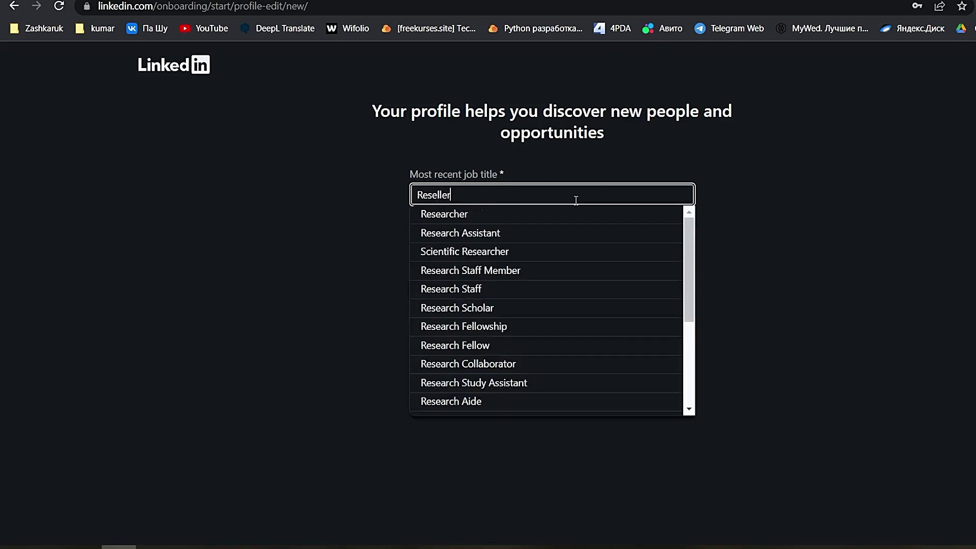
pyautogui.click(562, 213)
pyautogui.write('S')
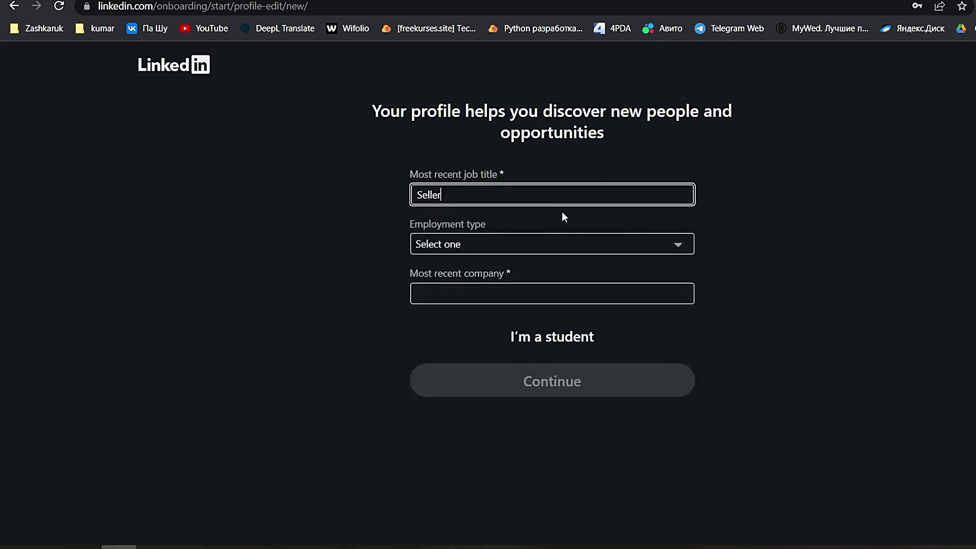
pyautogui.click(559, 243)
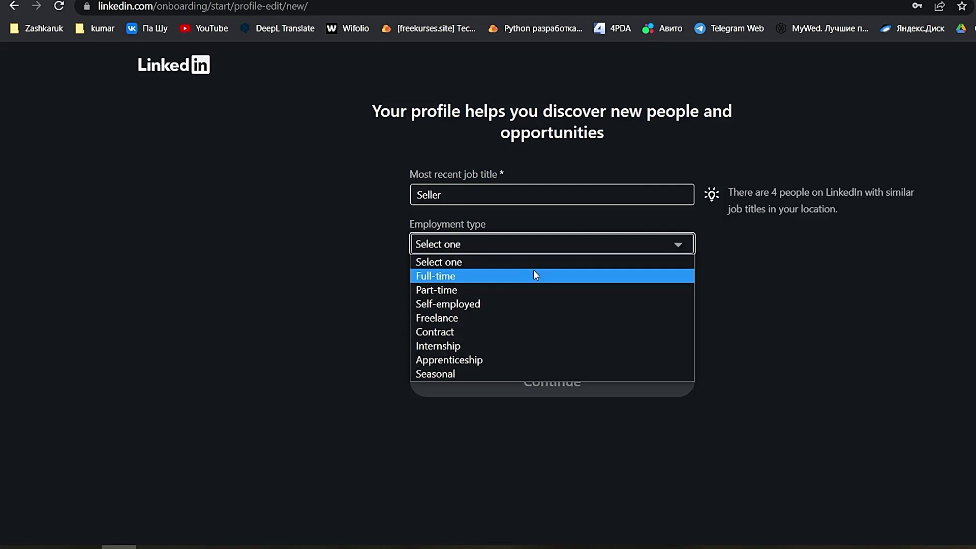
pyautogui.click(534, 274)
pyautogui.click(507, 295)
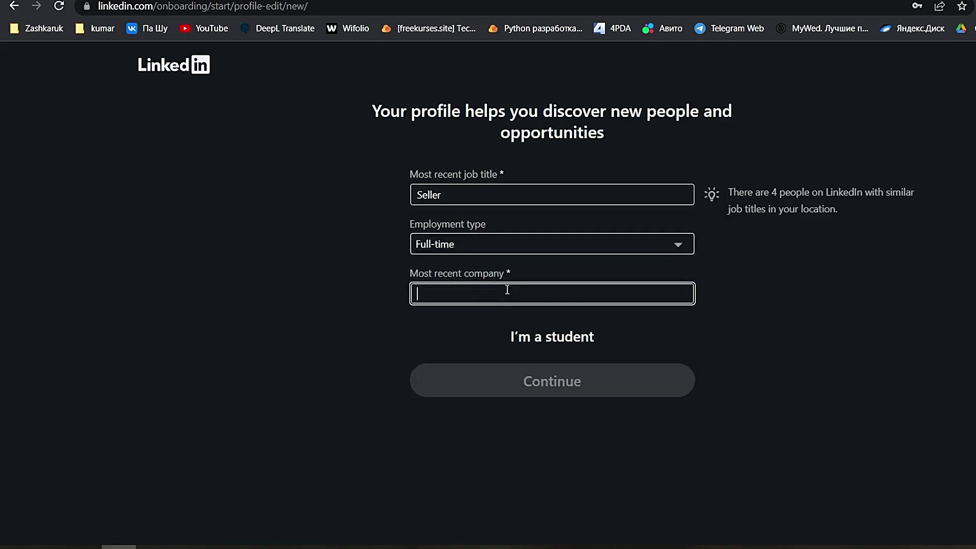
pyautogui.write('OOO')
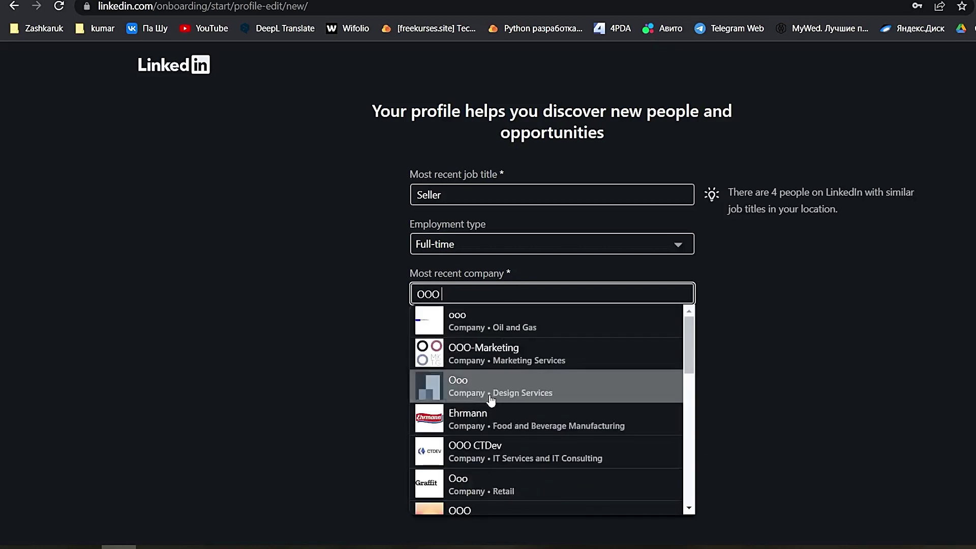
pyautogui.click(482, 416)
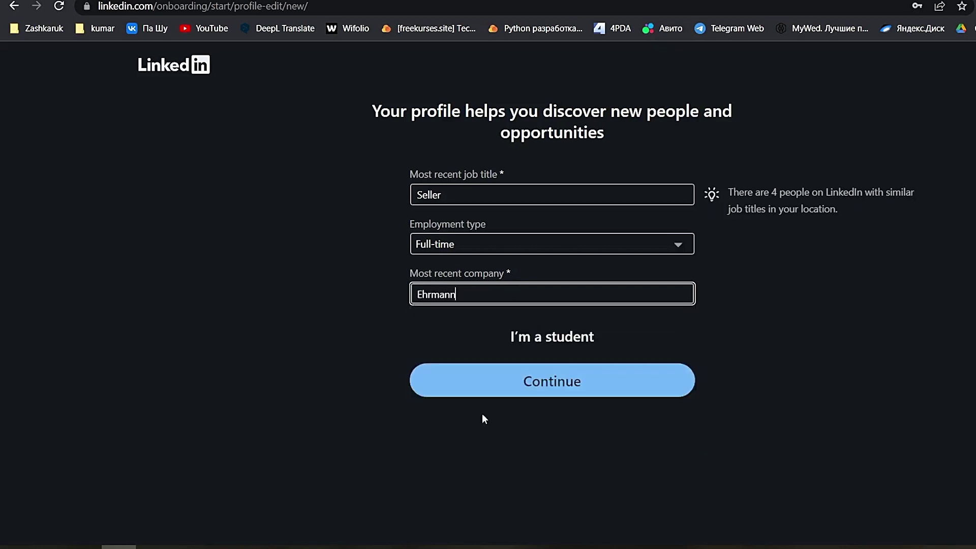
pyautogui.click(572, 381)
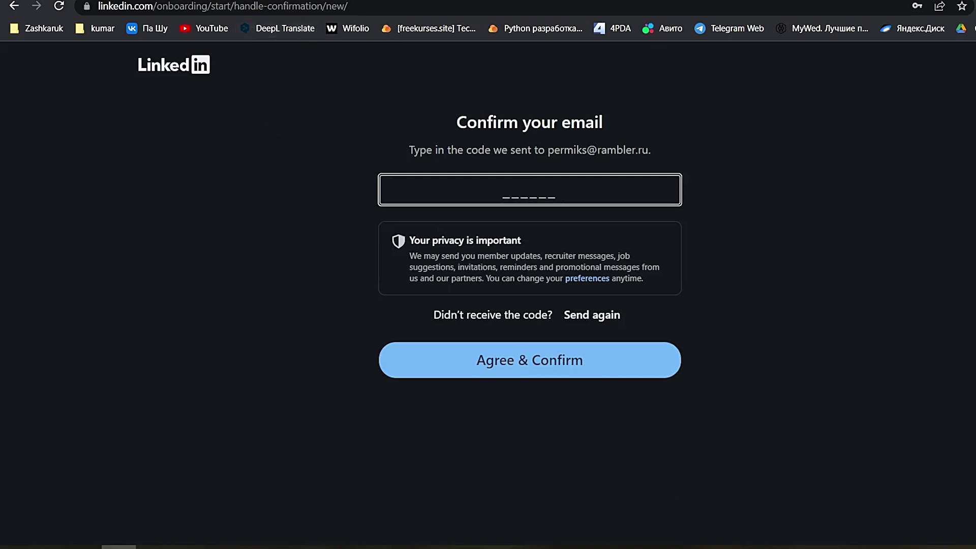
# Load rambler.ru in a new browser tab.
pyautogui.hotkey('ctrl', 't')
pyautogui.write('ra')
pyautogui.press('Return')
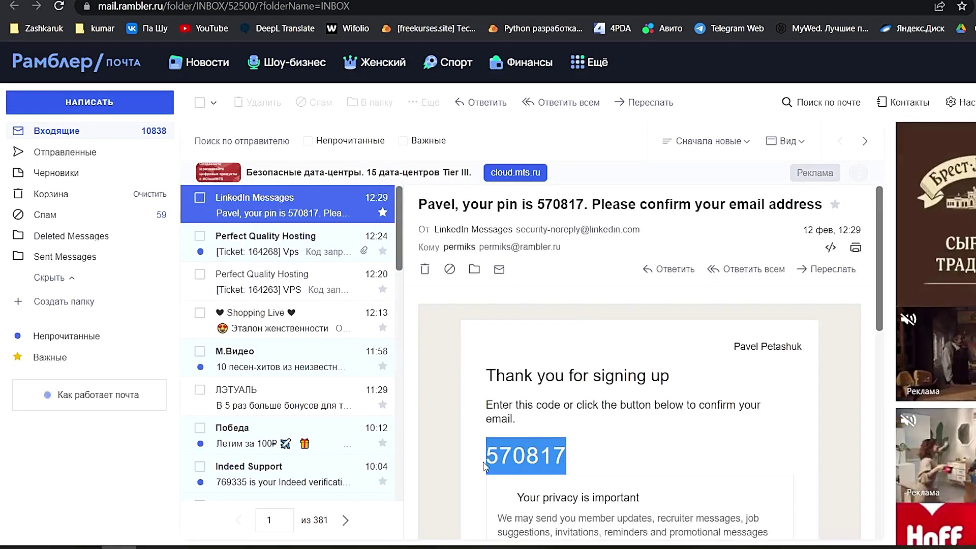
pyautogui.rightClick(509, 463)
pyautogui.click(565, 368)
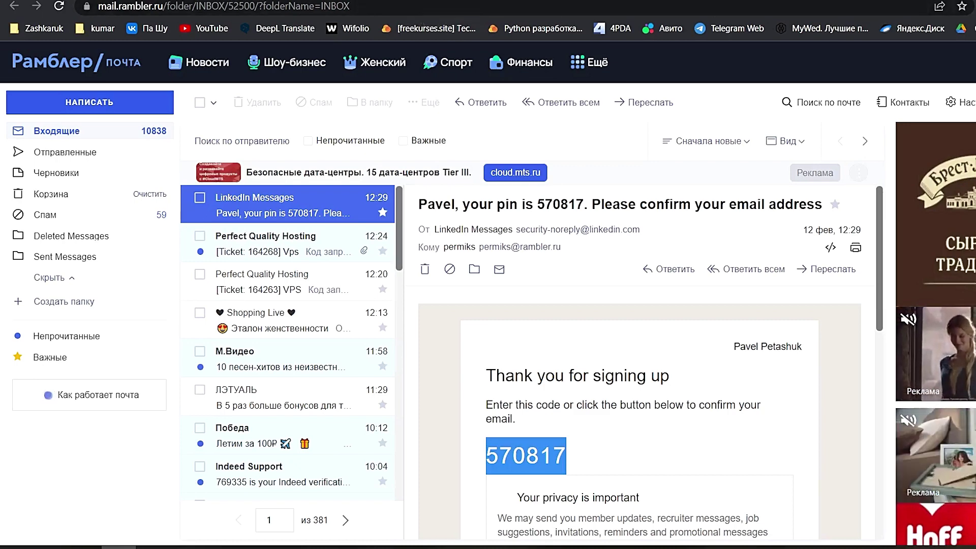
pyautogui.hotkey('ctrl', 'Tab')
pyautogui.hotkey('ctrl', 'v')
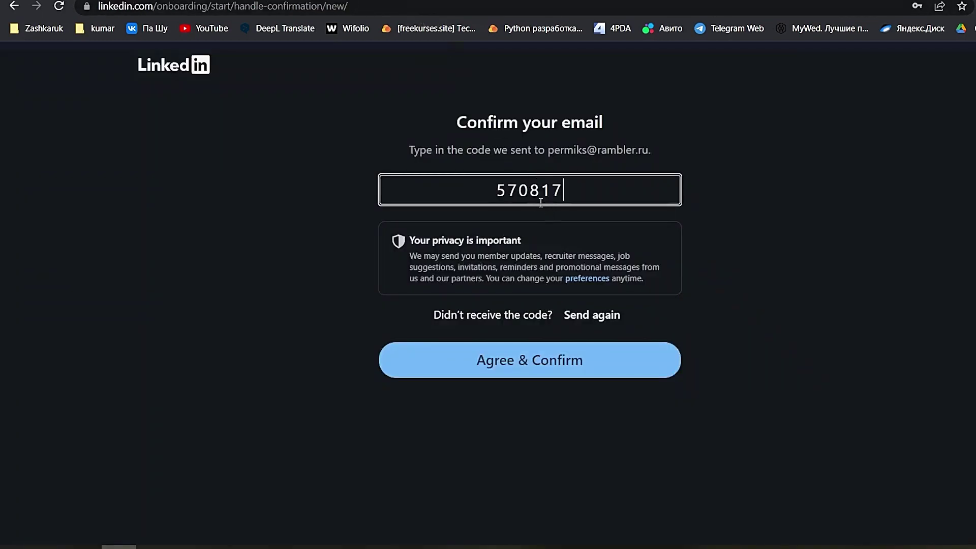
pyautogui.click(549, 356)
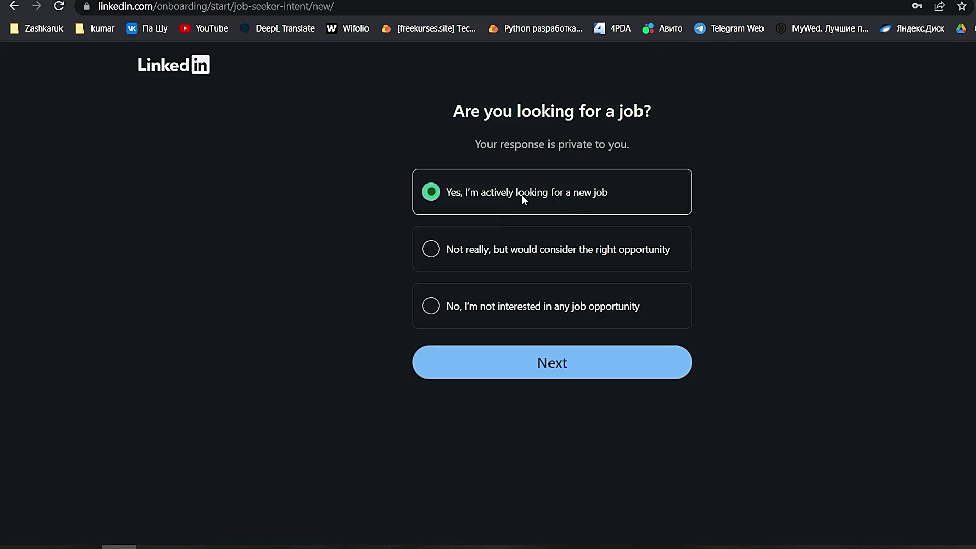
pyautogui.click(586, 376)
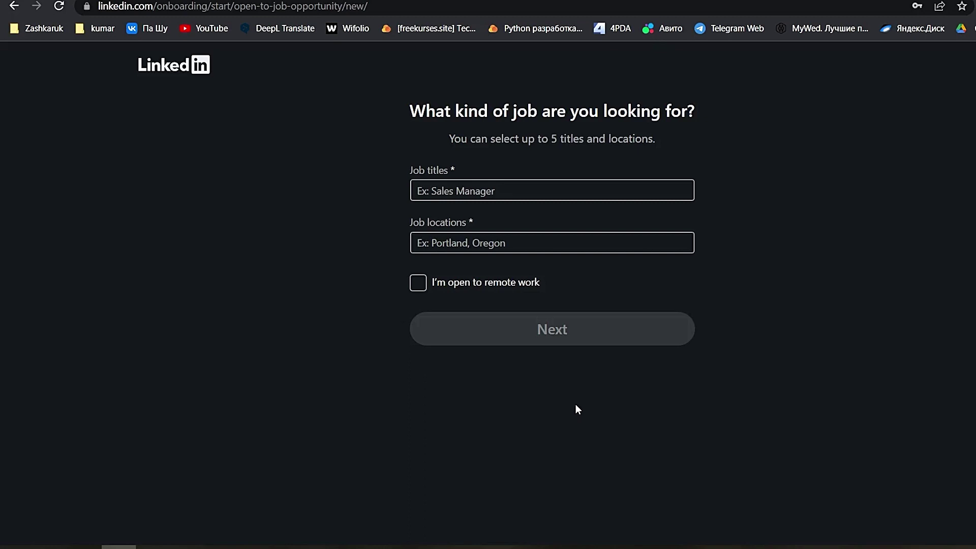
# Repeatedly focus and leave the still-empty Job titles field on the job preferences page.
pyautogui.click(493, 195)
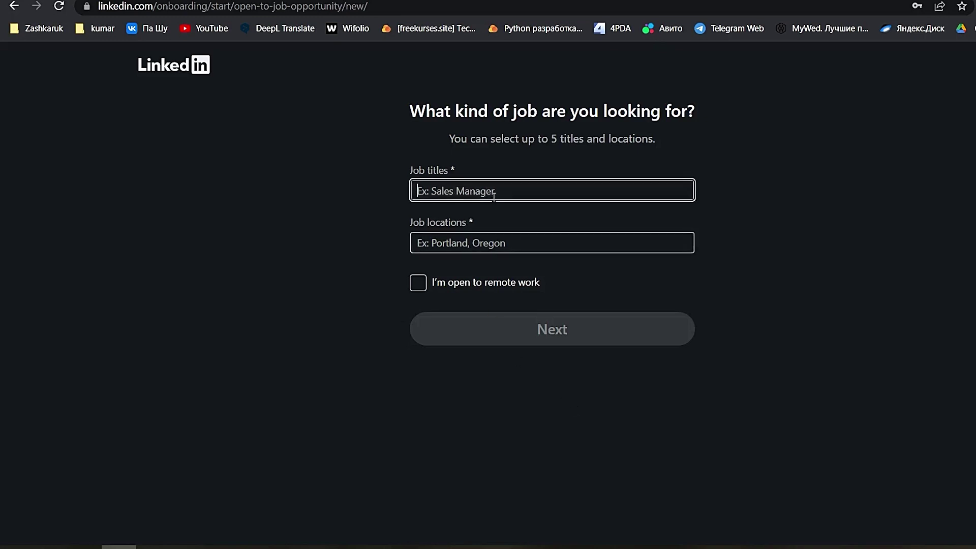
pyautogui.click(576, 404)
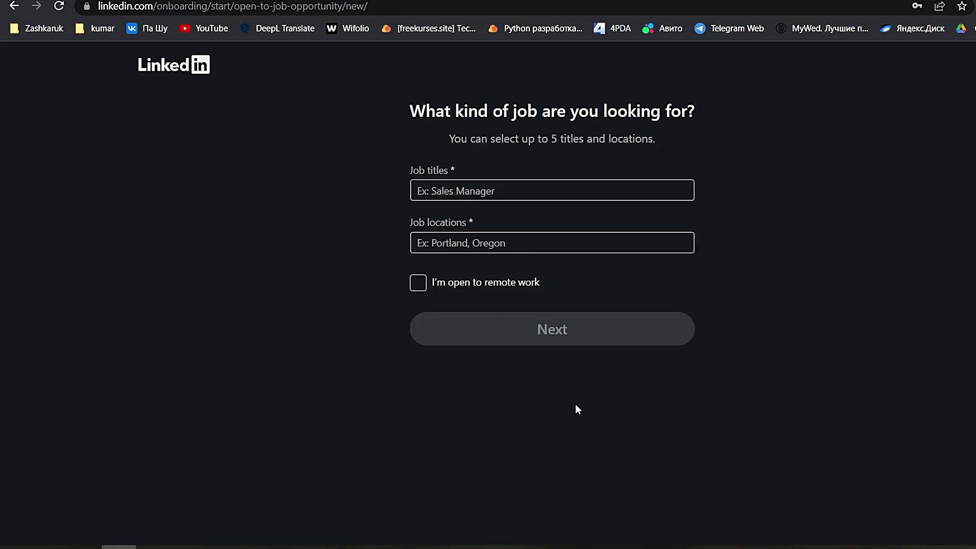
pyautogui.click(493, 195)
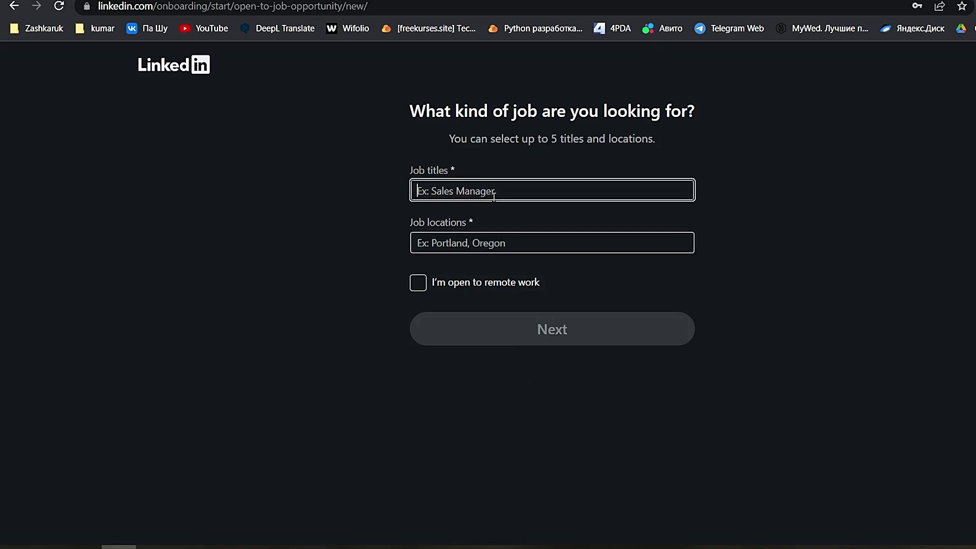
pyautogui.click(576, 405)
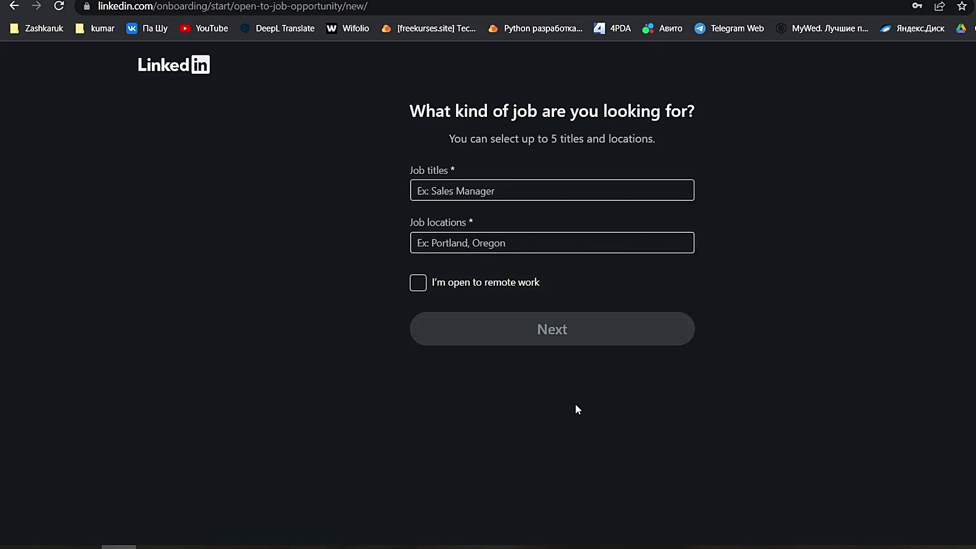
pyautogui.click(493, 195)
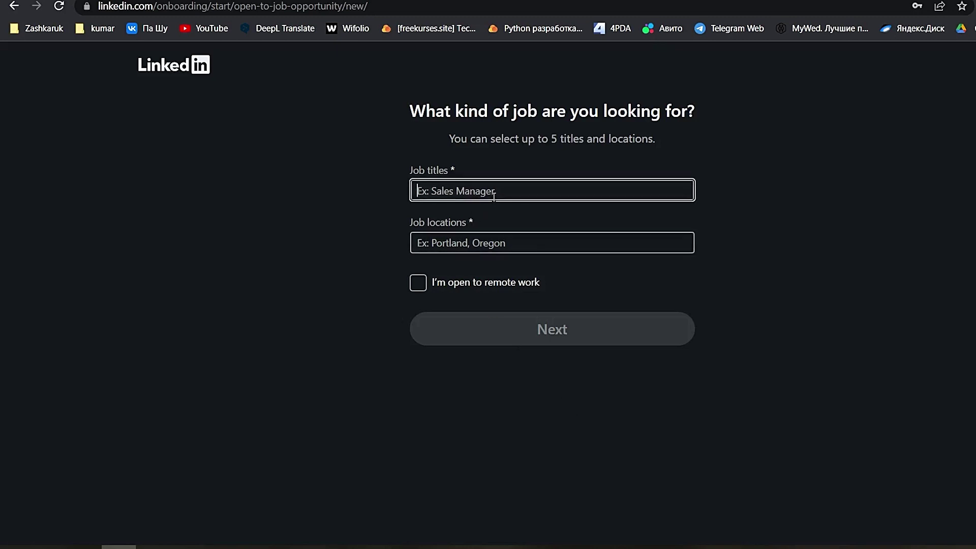
pyautogui.click(575, 405)
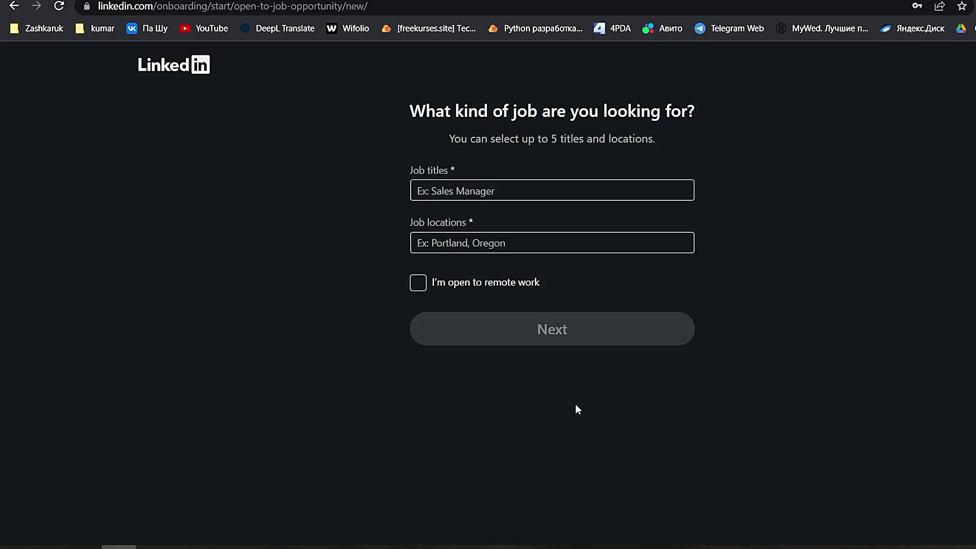
pyautogui.click(493, 196)
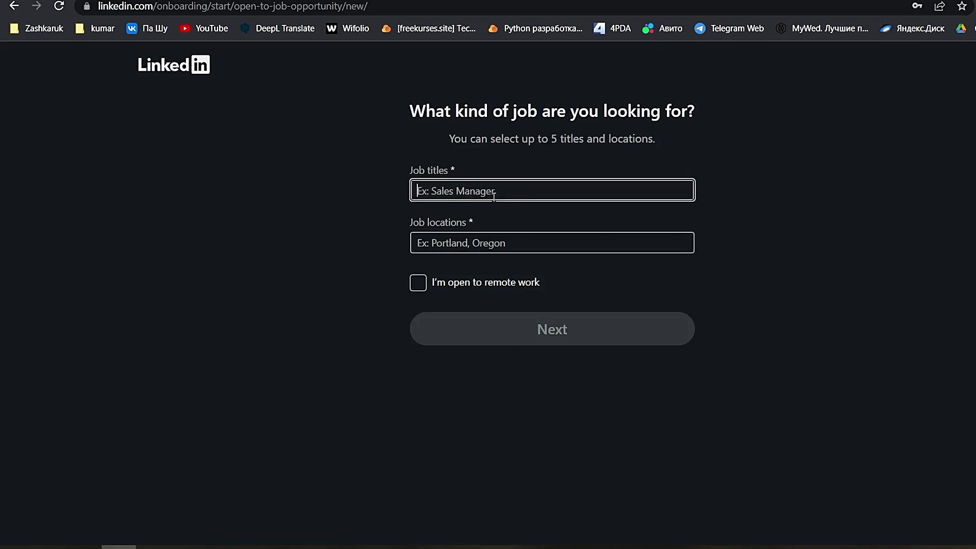
pyautogui.click(577, 406)
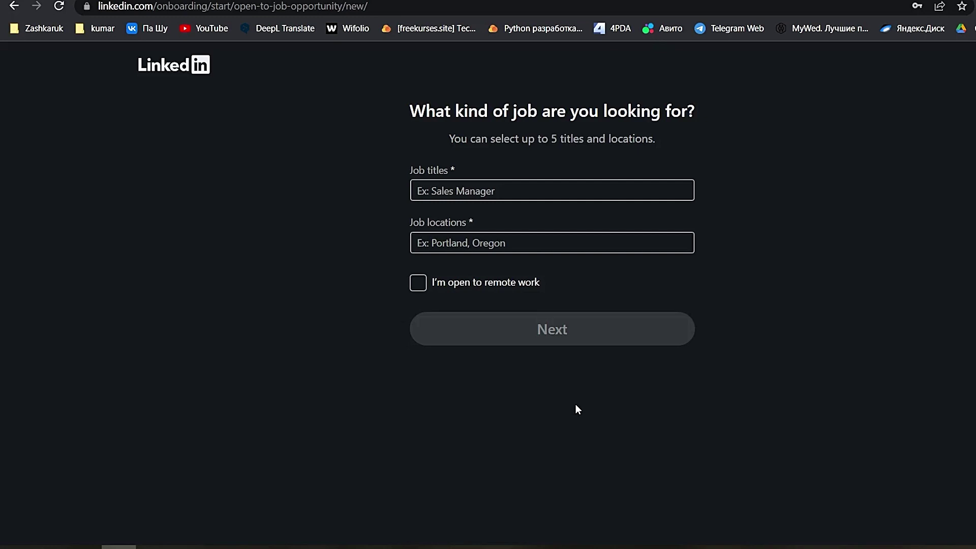
pyautogui.click(494, 196)
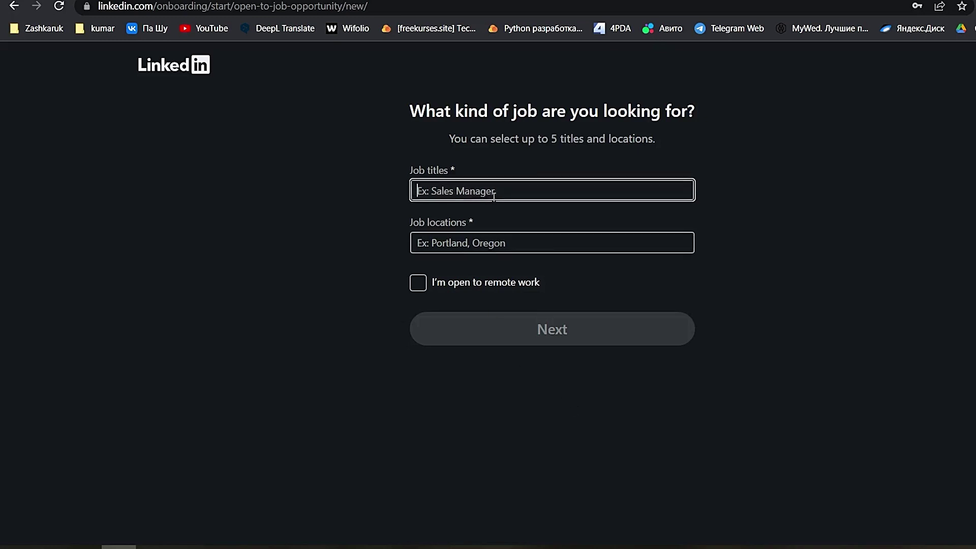
pyautogui.click(576, 405)
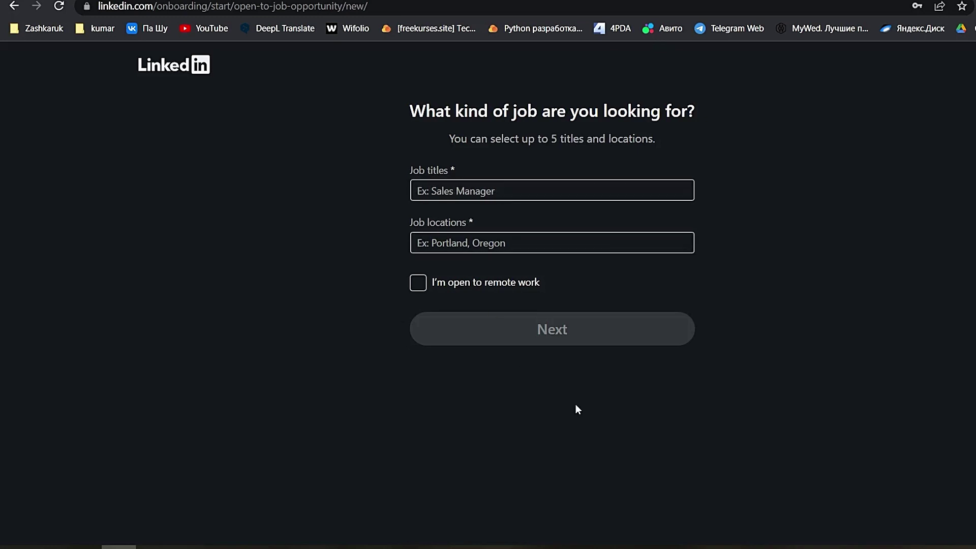
pyautogui.click(493, 197)
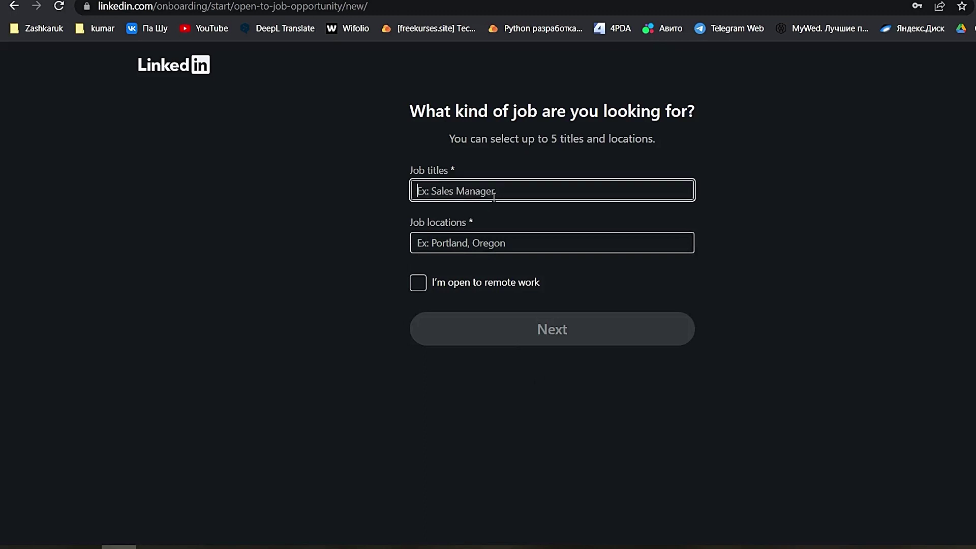
pyautogui.click(576, 405)
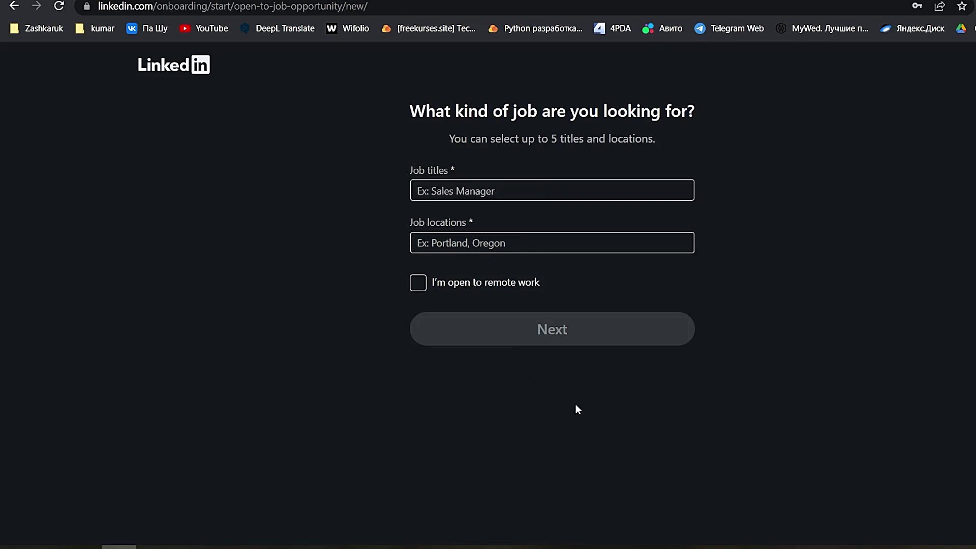
pyautogui.click(494, 196)
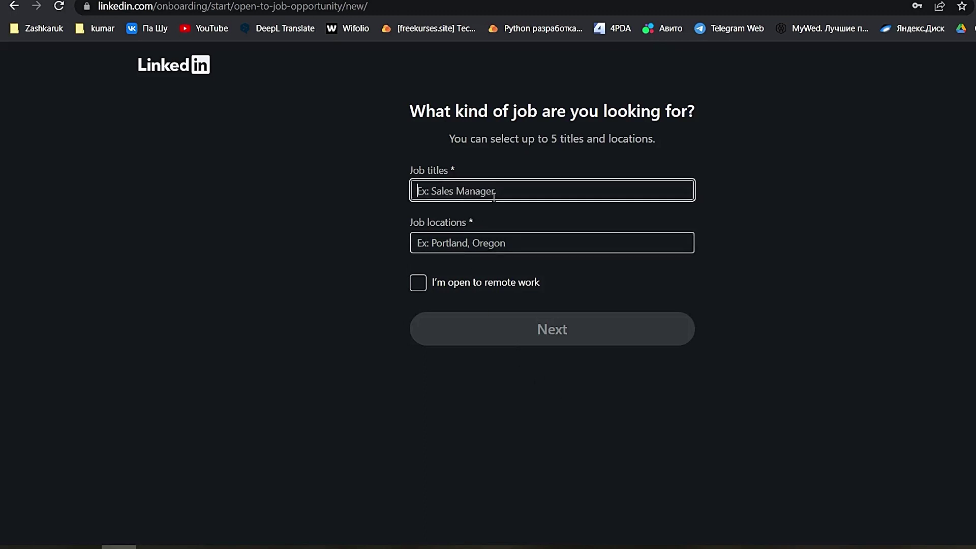
pyautogui.click(575, 405)
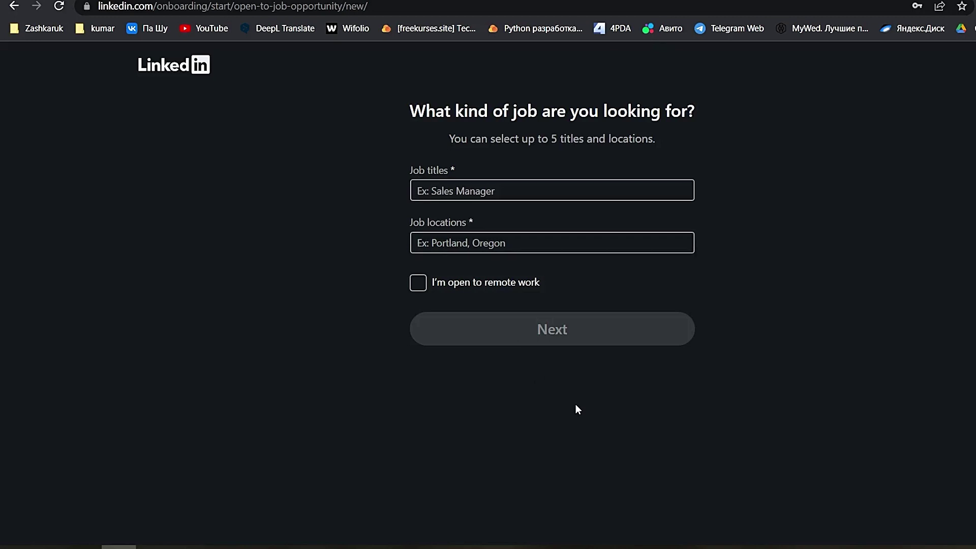
pyautogui.click(494, 197)
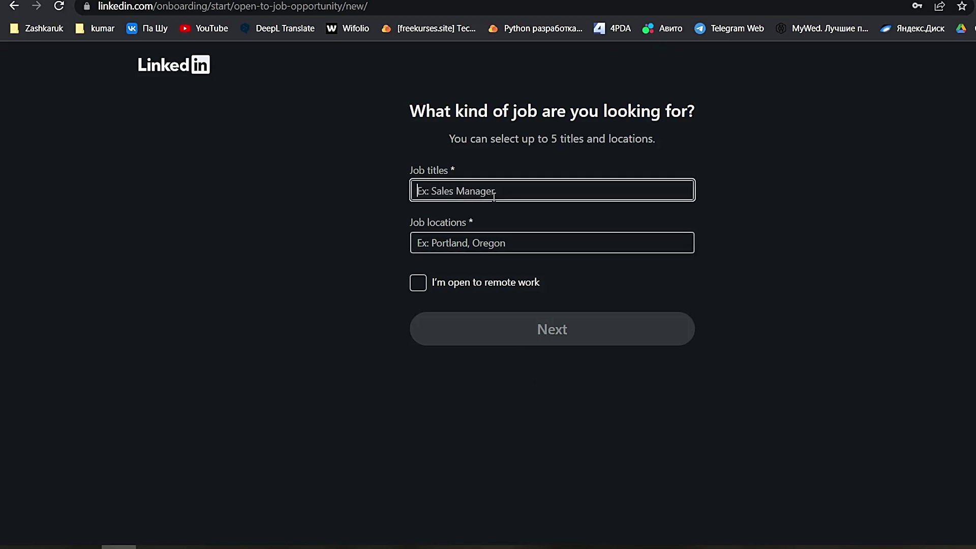
pyautogui.click(576, 405)
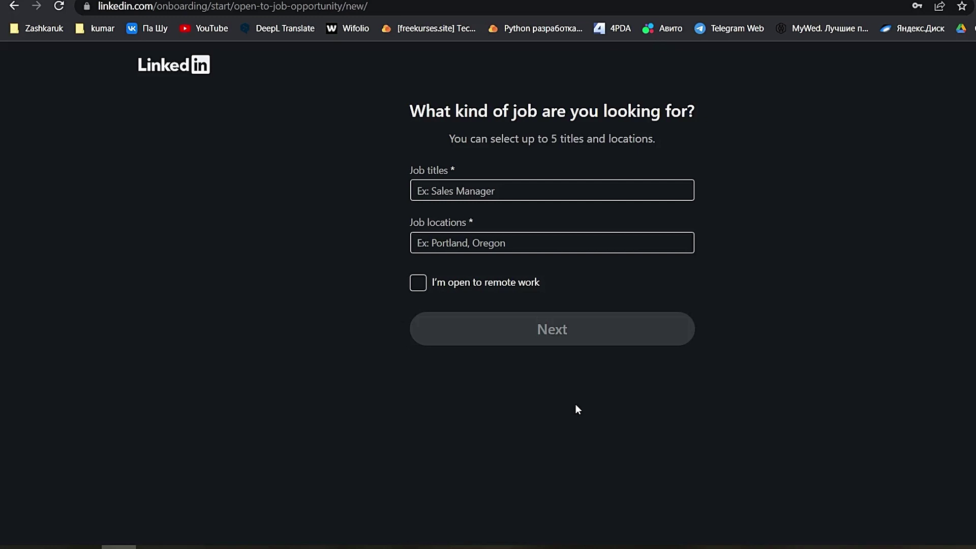
pyautogui.click(493, 197)
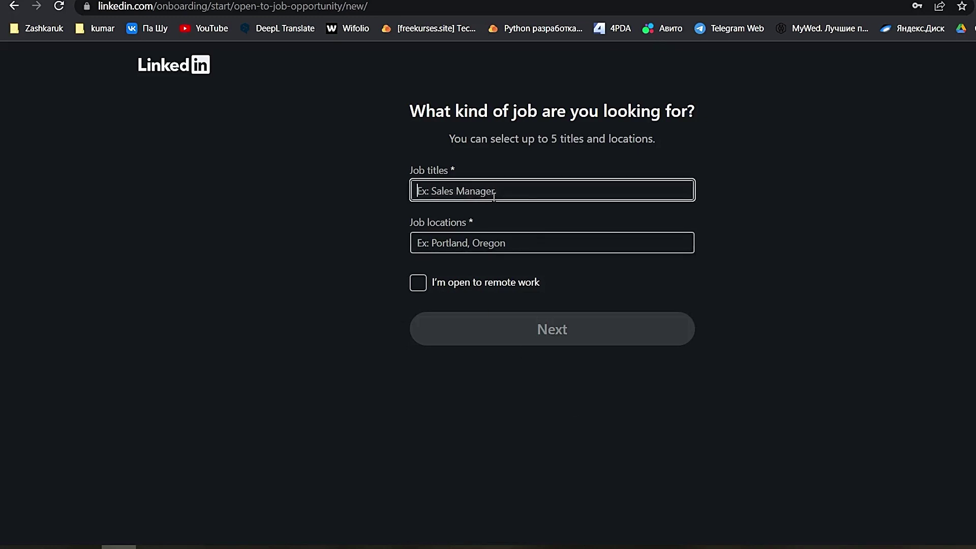
pyautogui.click(576, 405)
pyautogui.click(493, 197)
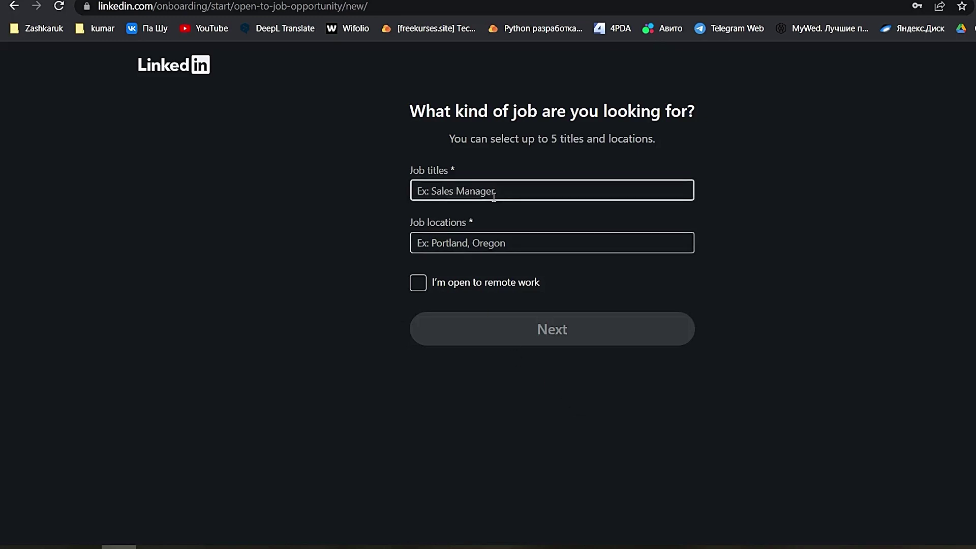
pyautogui.click(575, 405)
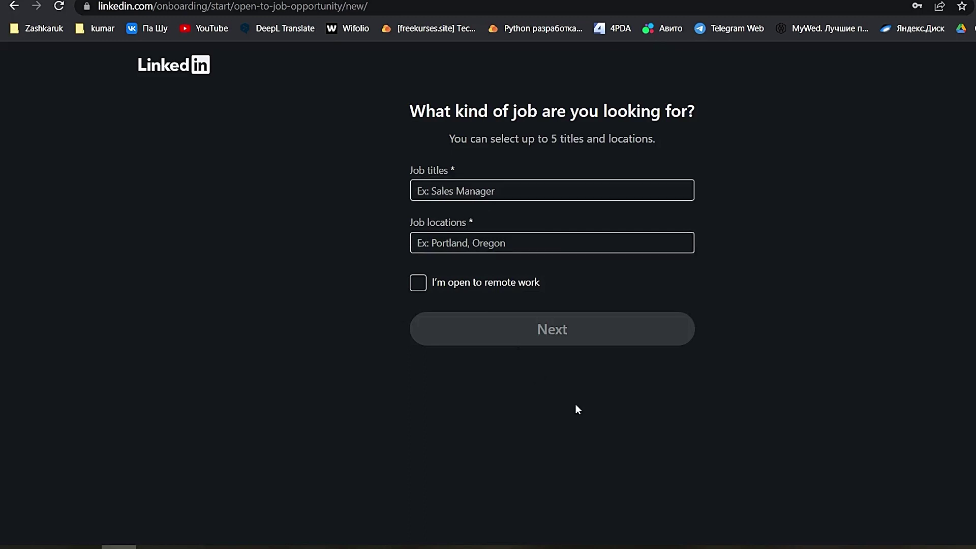
pyautogui.click(493, 198)
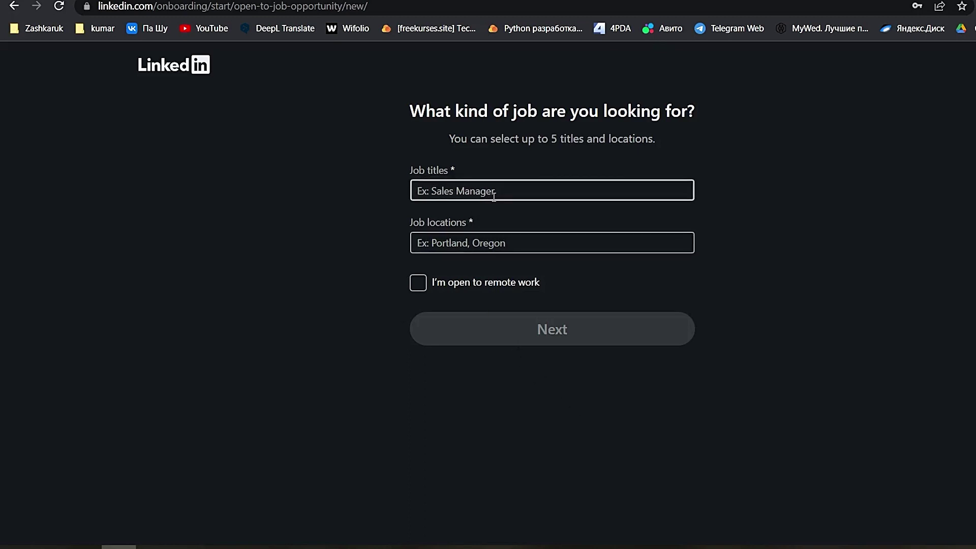
pyautogui.click(575, 405)
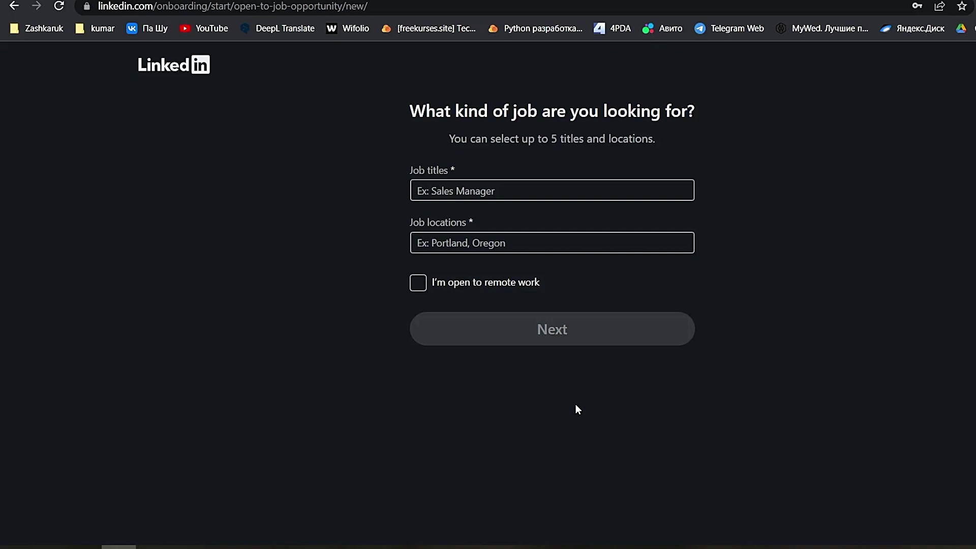
pyautogui.click(494, 197)
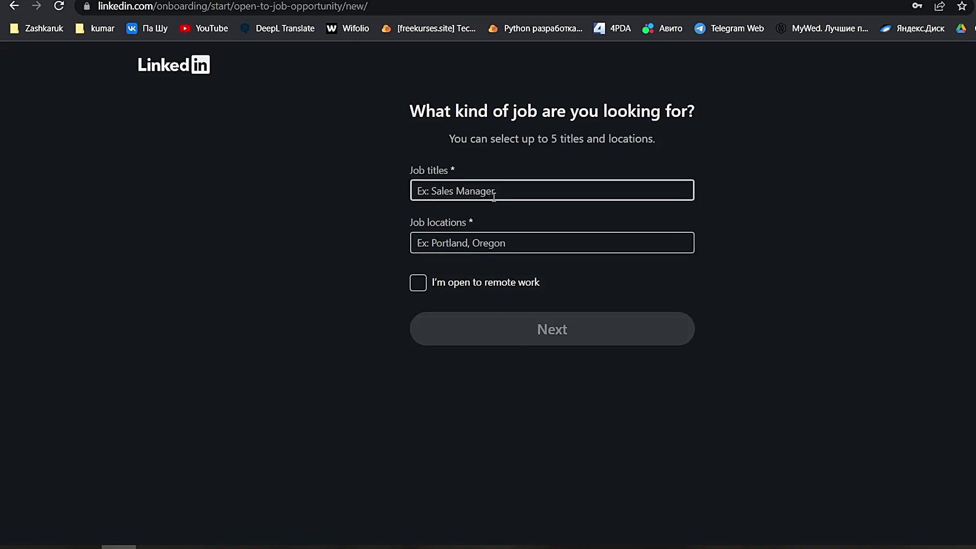
pyautogui.click(576, 405)
pyautogui.click(493, 197)
pyautogui.click(575, 405)
pyautogui.click(493, 197)
pyautogui.click(576, 405)
pyautogui.click(493, 197)
pyautogui.click(577, 408)
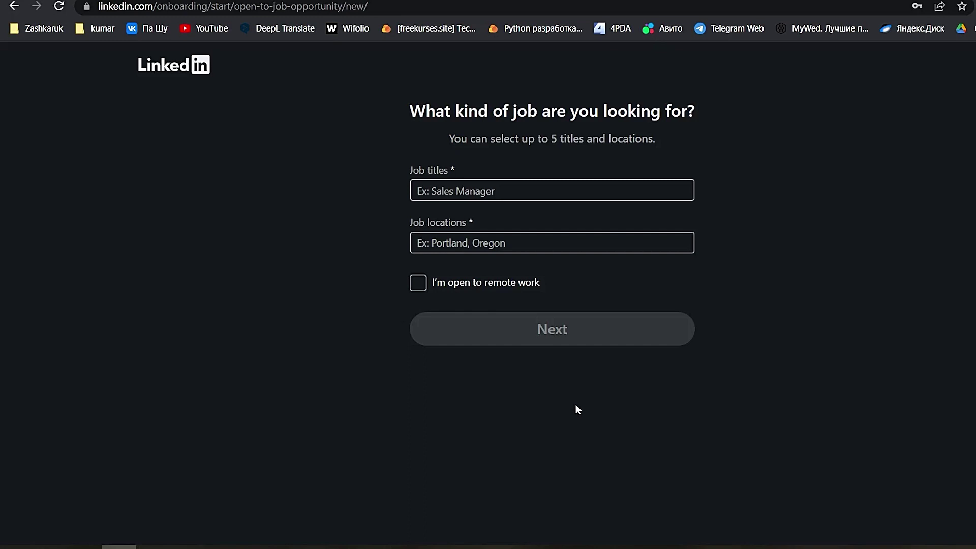
pyautogui.click(494, 197)
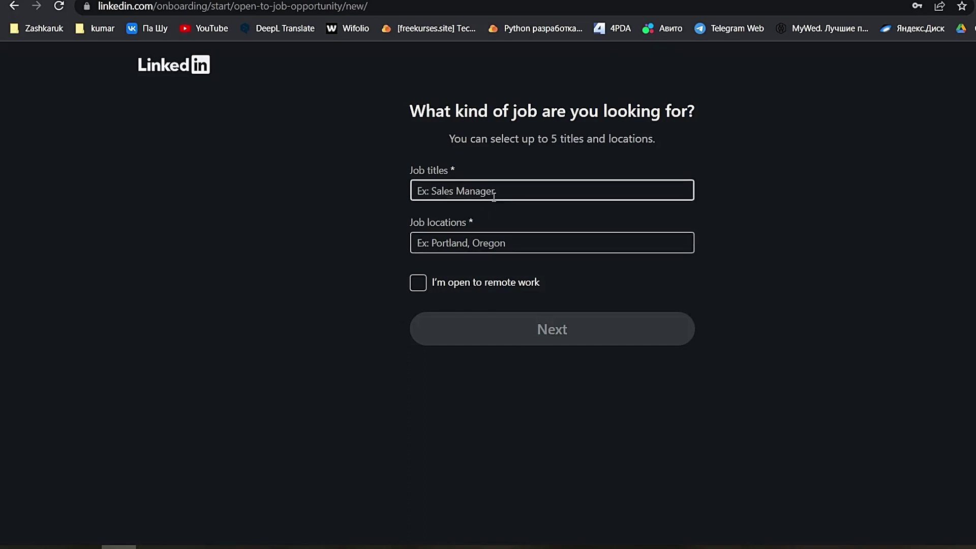
pyautogui.click(577, 408)
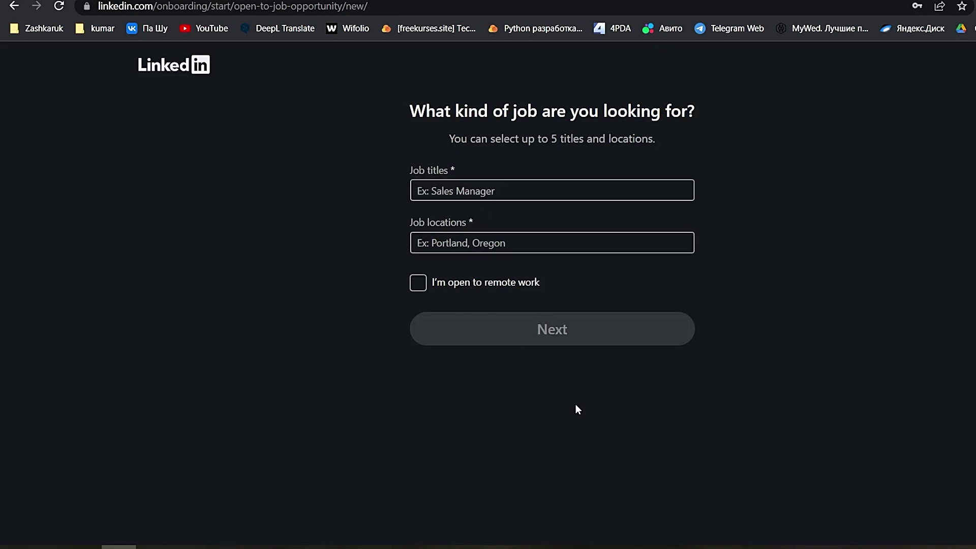
pyautogui.click(494, 197)
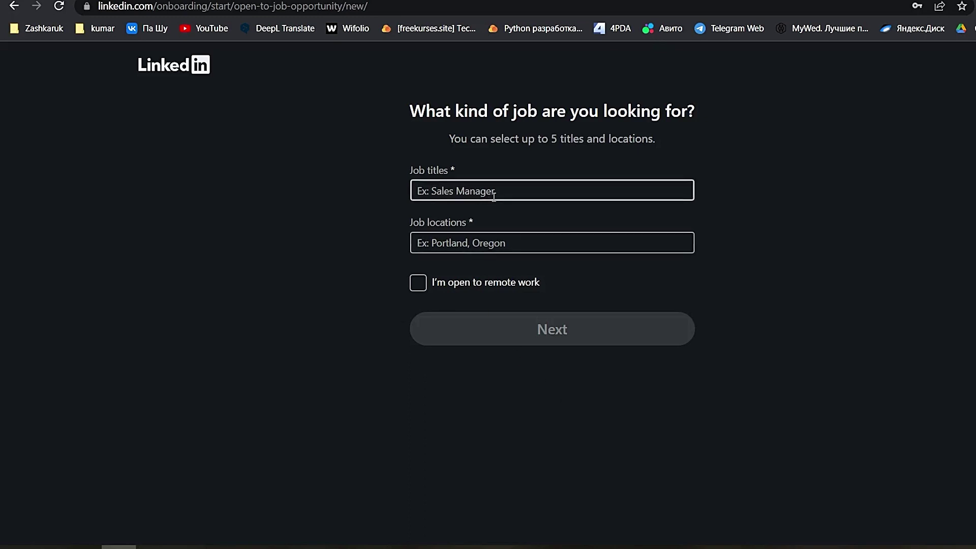
pyautogui.click(577, 408)
pyautogui.click(493, 197)
pyautogui.click(576, 406)
pyautogui.click(493, 197)
pyautogui.click(576, 405)
pyautogui.click(494, 197)
pyautogui.click(576, 405)
pyautogui.click(493, 197)
pyautogui.click(576, 405)
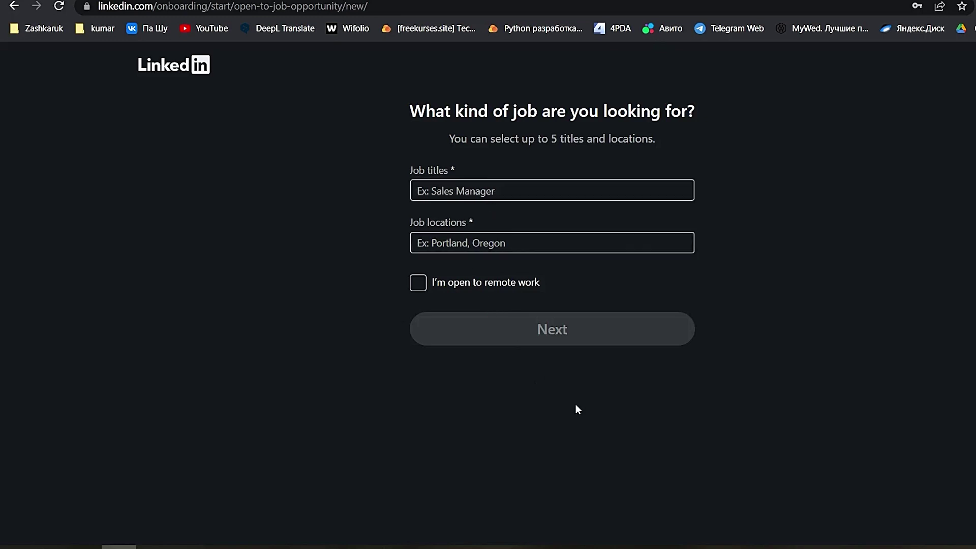
pyautogui.click(493, 197)
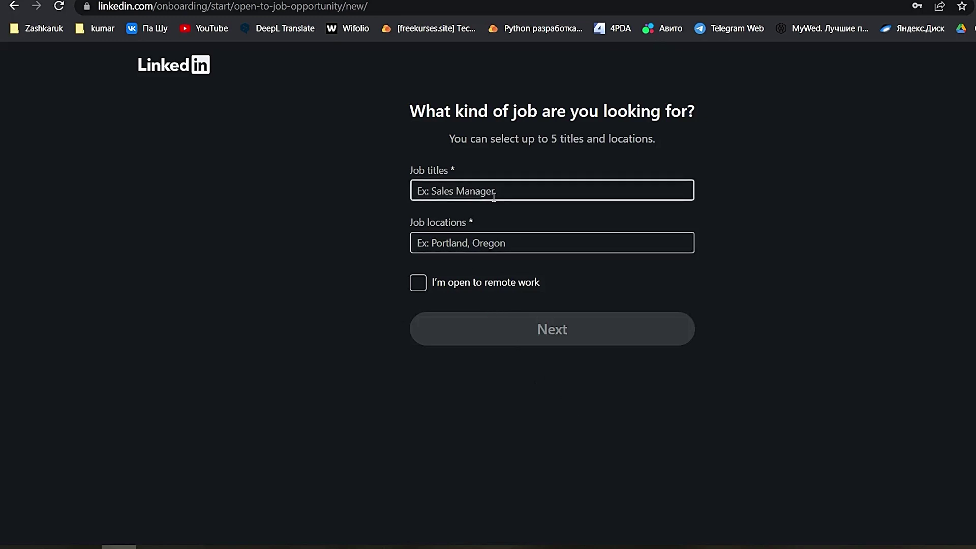
pyautogui.click(575, 404)
pyautogui.click(493, 197)
pyautogui.click(575, 404)
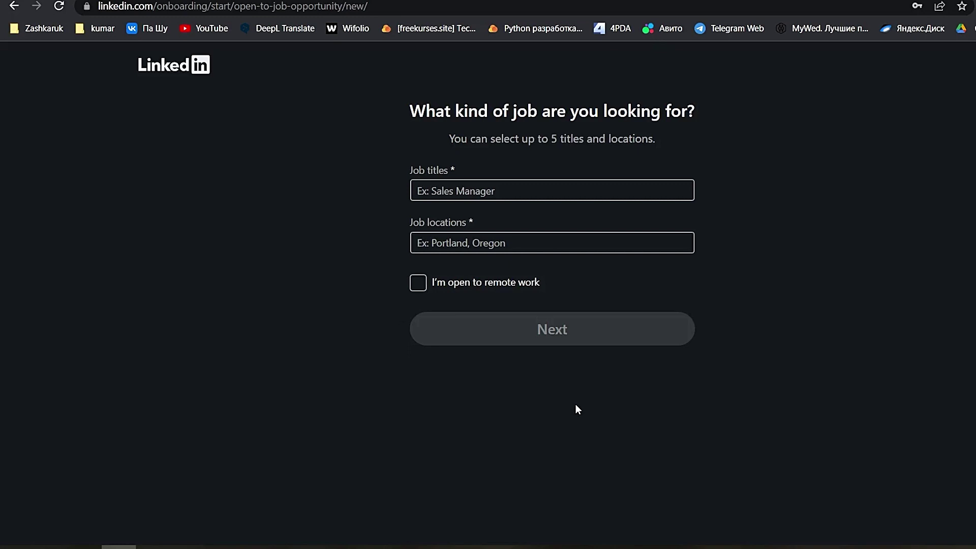
pyautogui.click(494, 197)
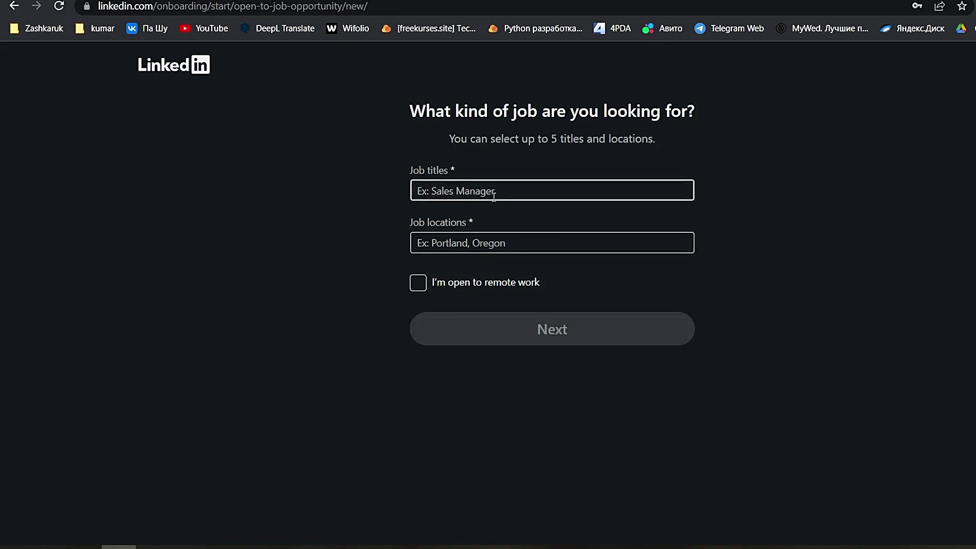
pyautogui.click(575, 409)
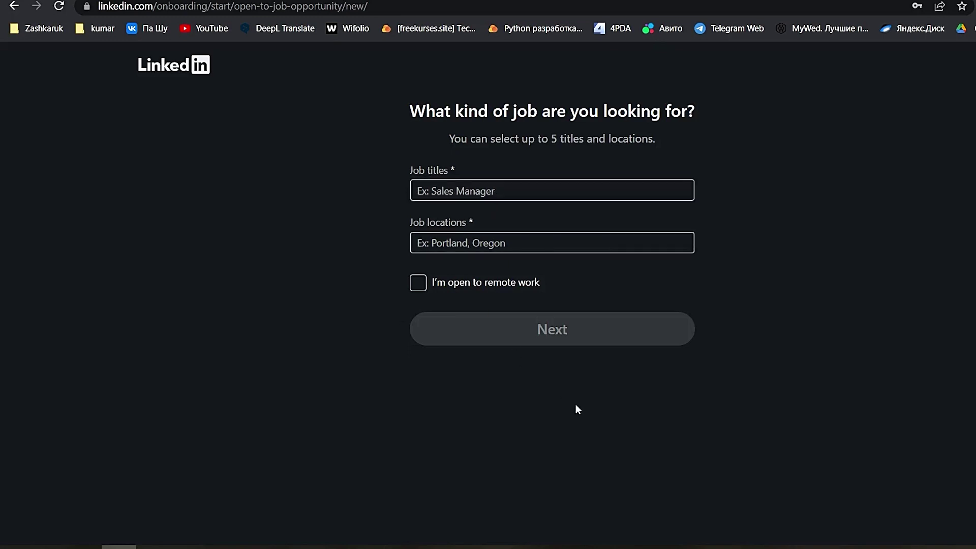
pyautogui.click(493, 198)
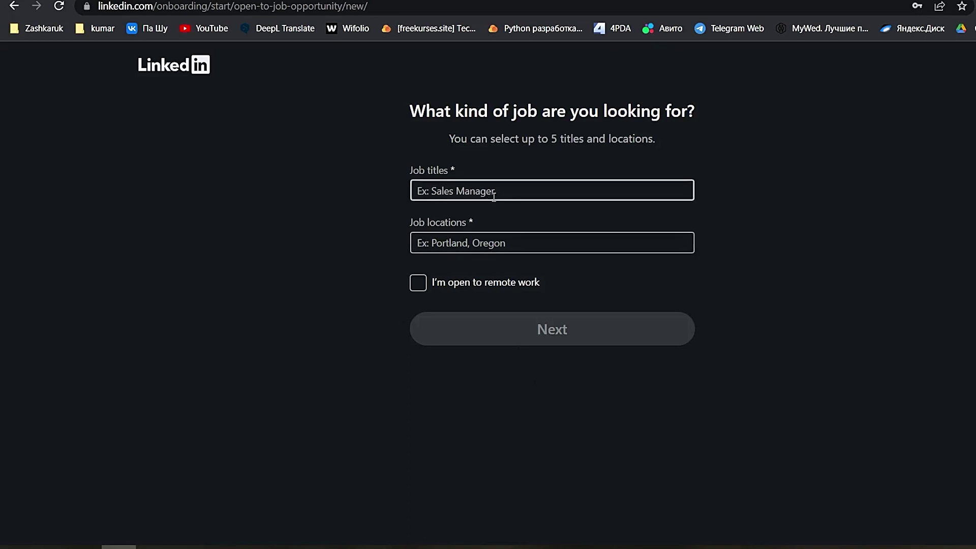
pyautogui.click(575, 405)
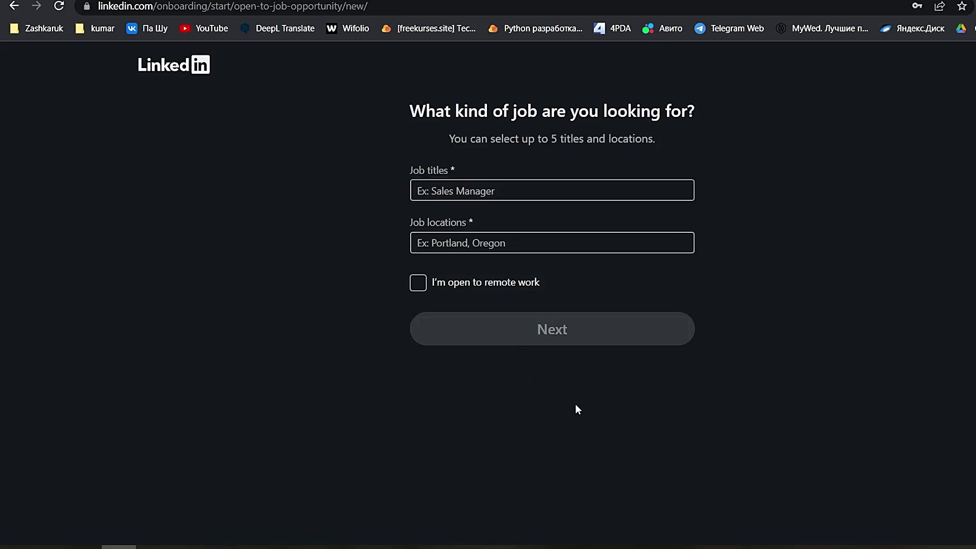
pyautogui.click(493, 197)
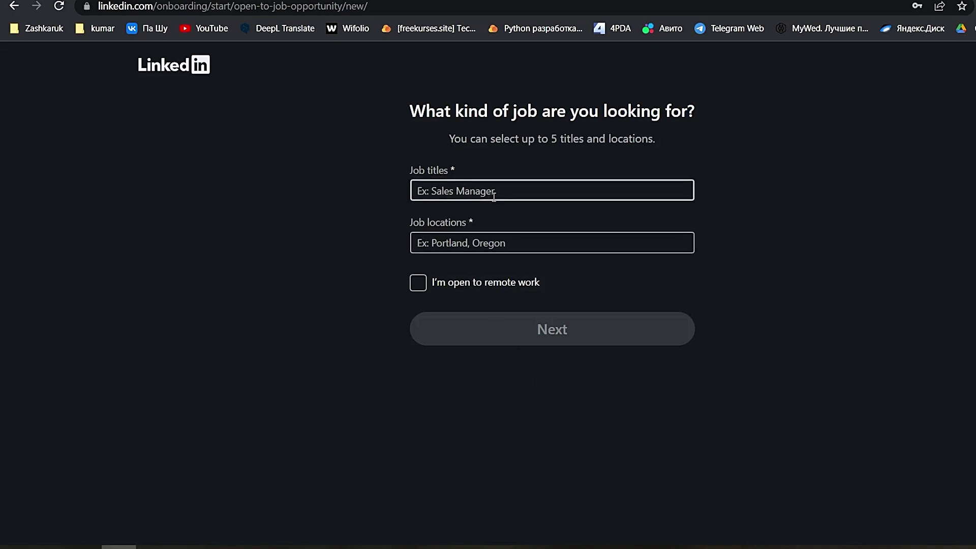
pyautogui.click(575, 404)
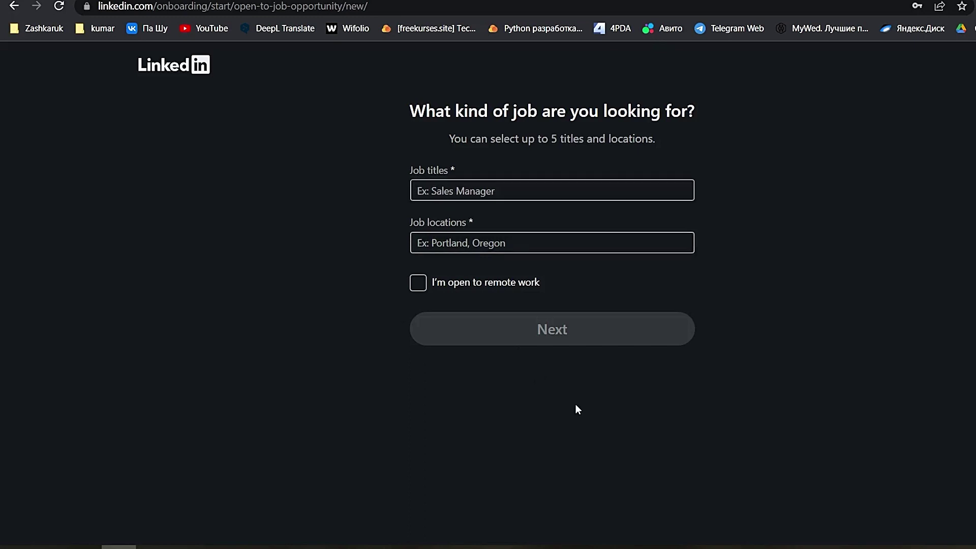
pyautogui.click(494, 197)
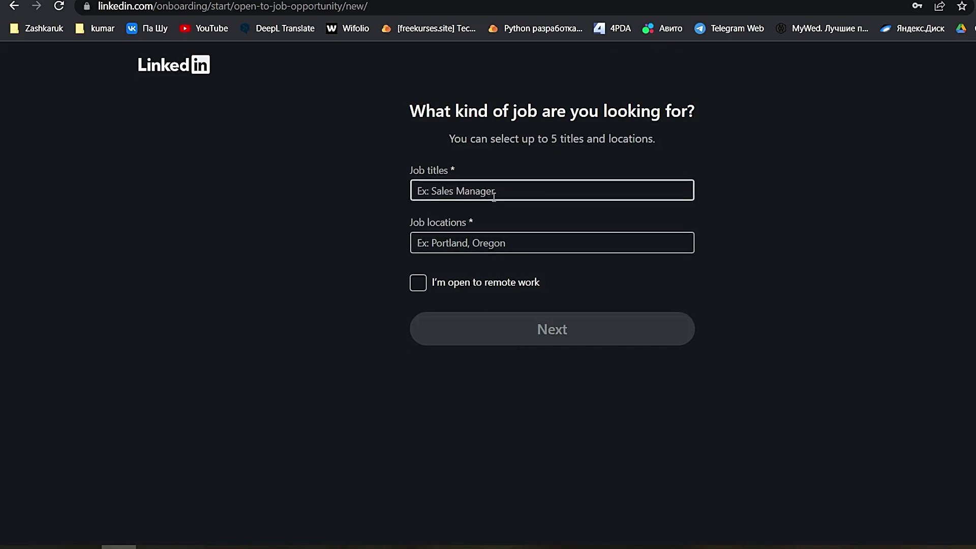
pyautogui.click(575, 404)
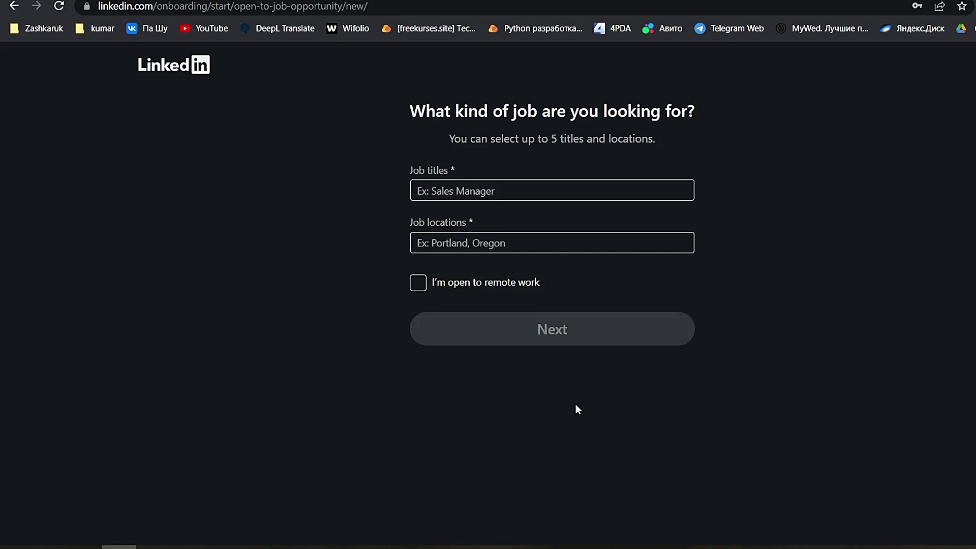
pyautogui.click(494, 197)
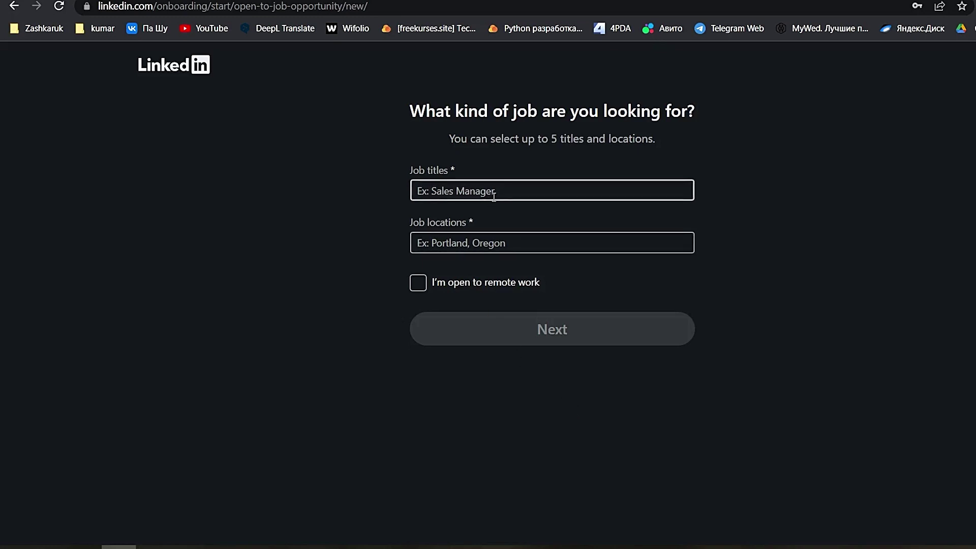
pyautogui.click(575, 404)
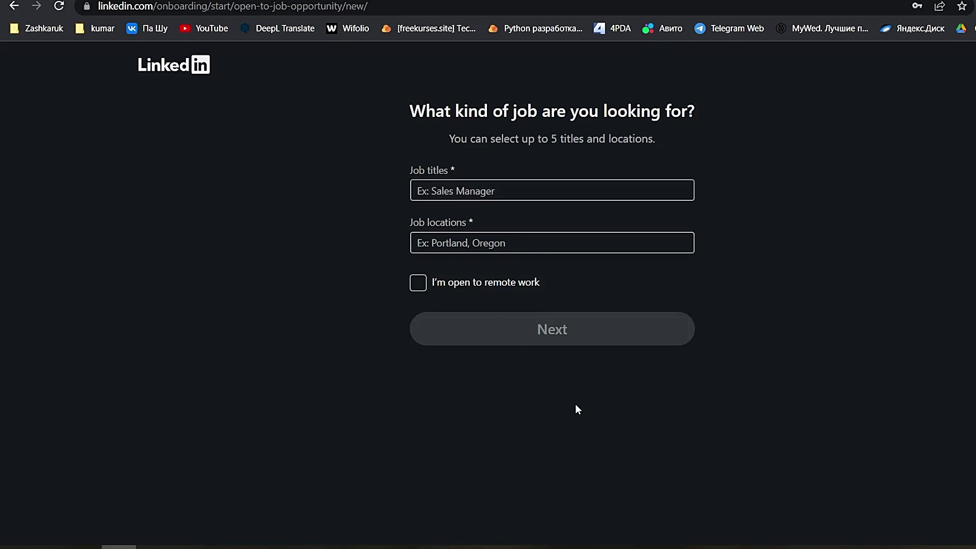
pyautogui.click(493, 197)
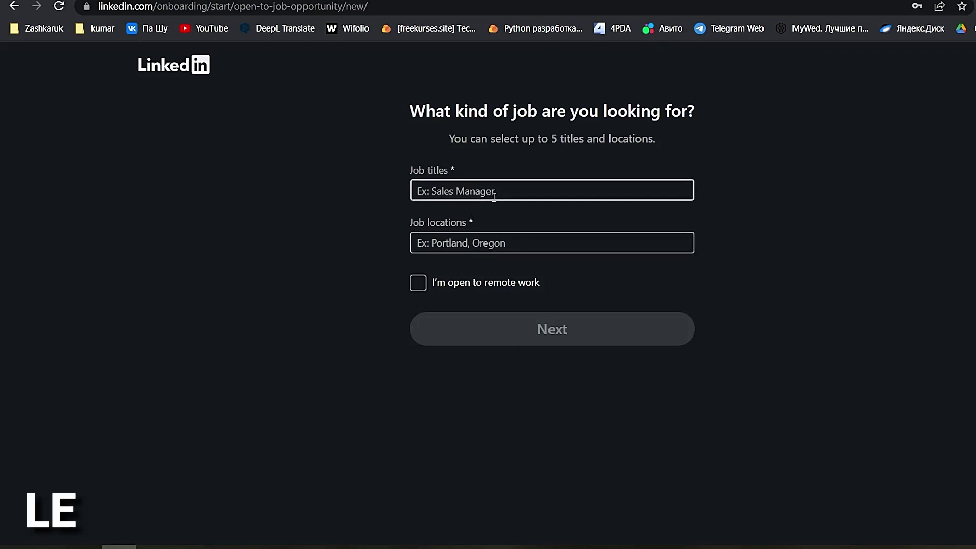
pyautogui.click(575, 404)
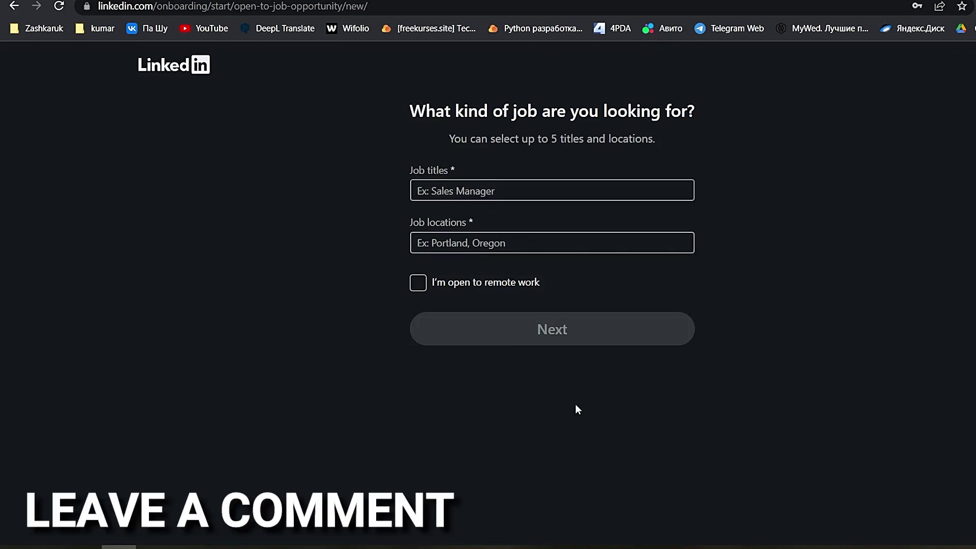
pyautogui.click(494, 197)
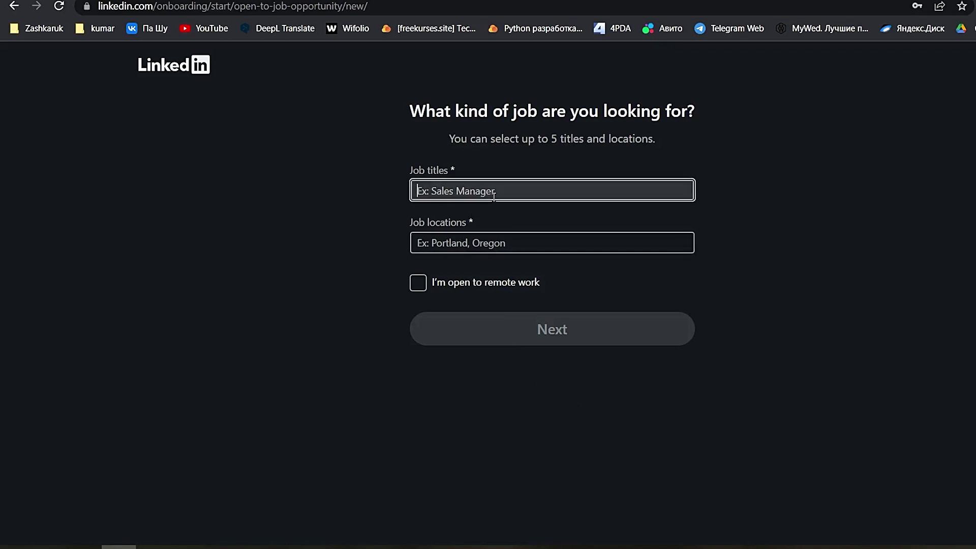